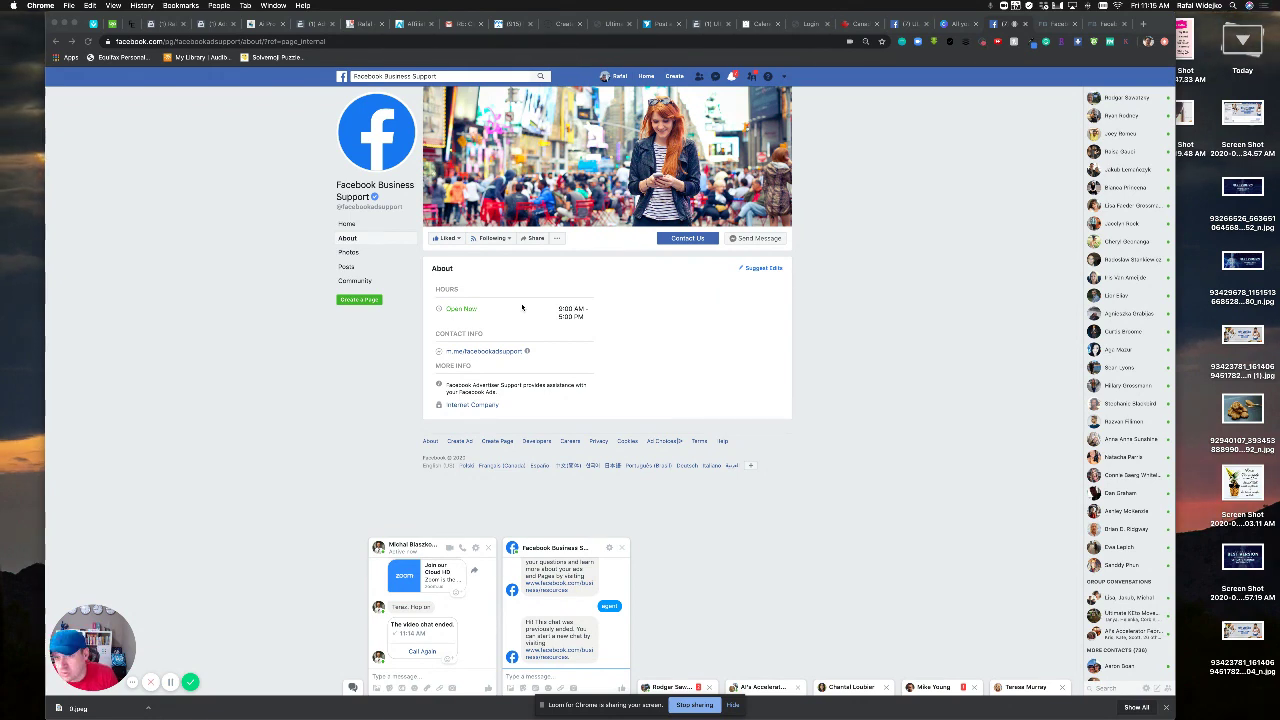
Step: Close the personal chat window and open the Home section of the Facebook Business Support page
click(470, 575)
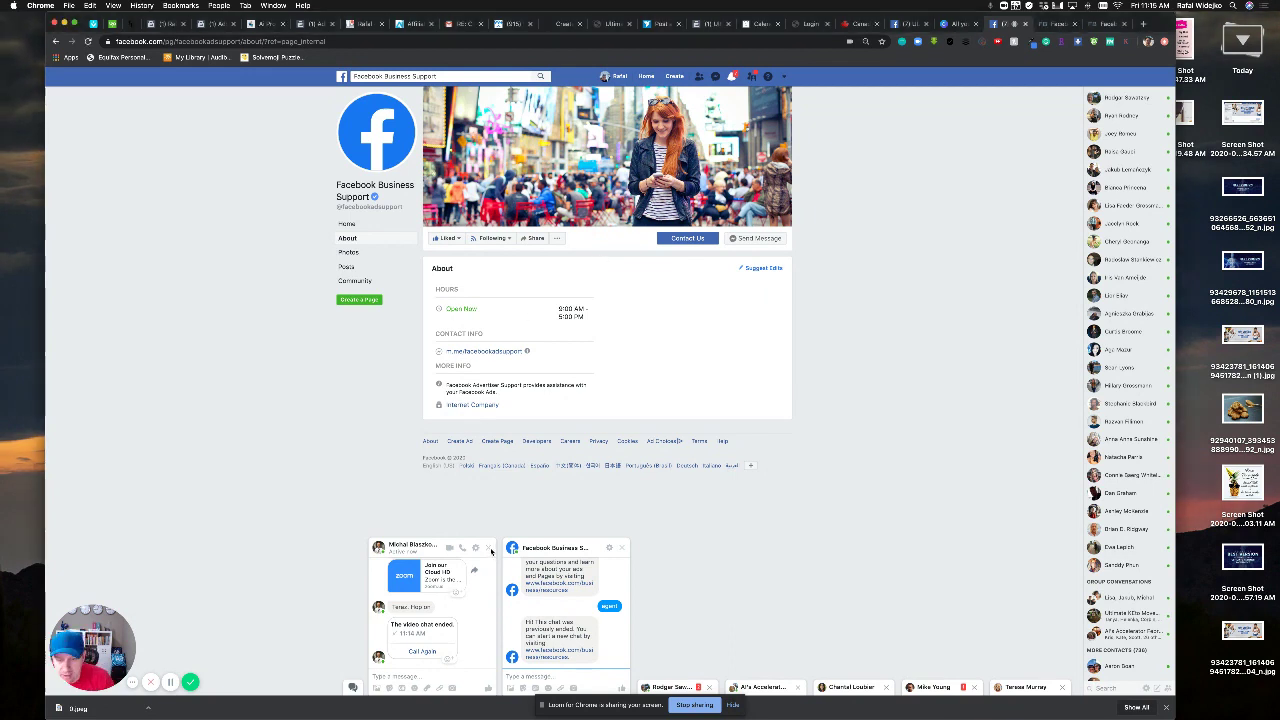
click(488, 550)
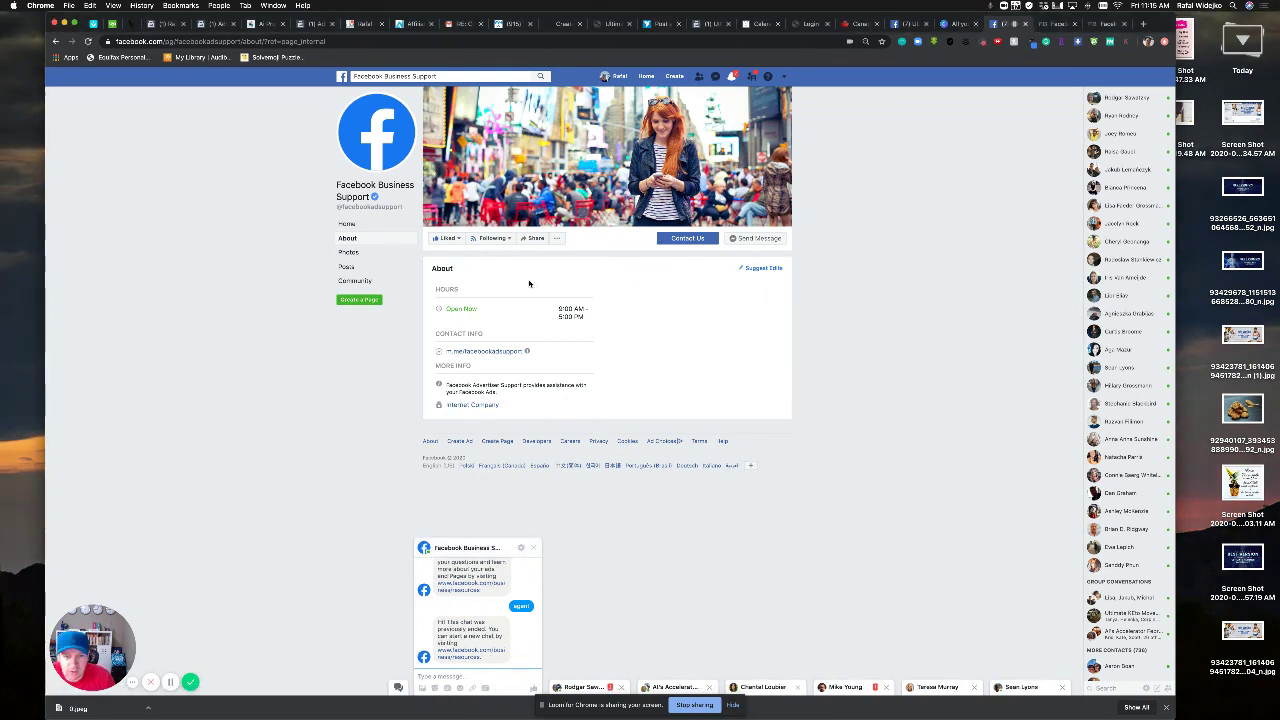
click(488, 77)
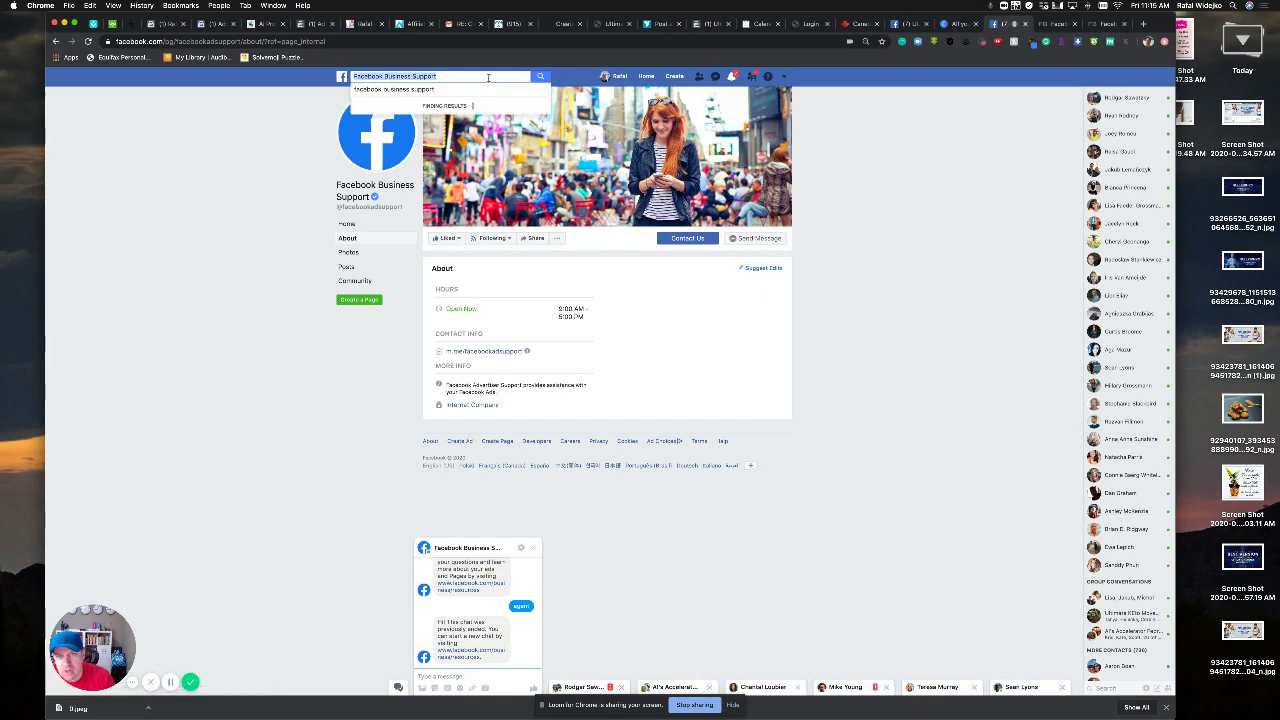
scroll(392, 72, up, 5)
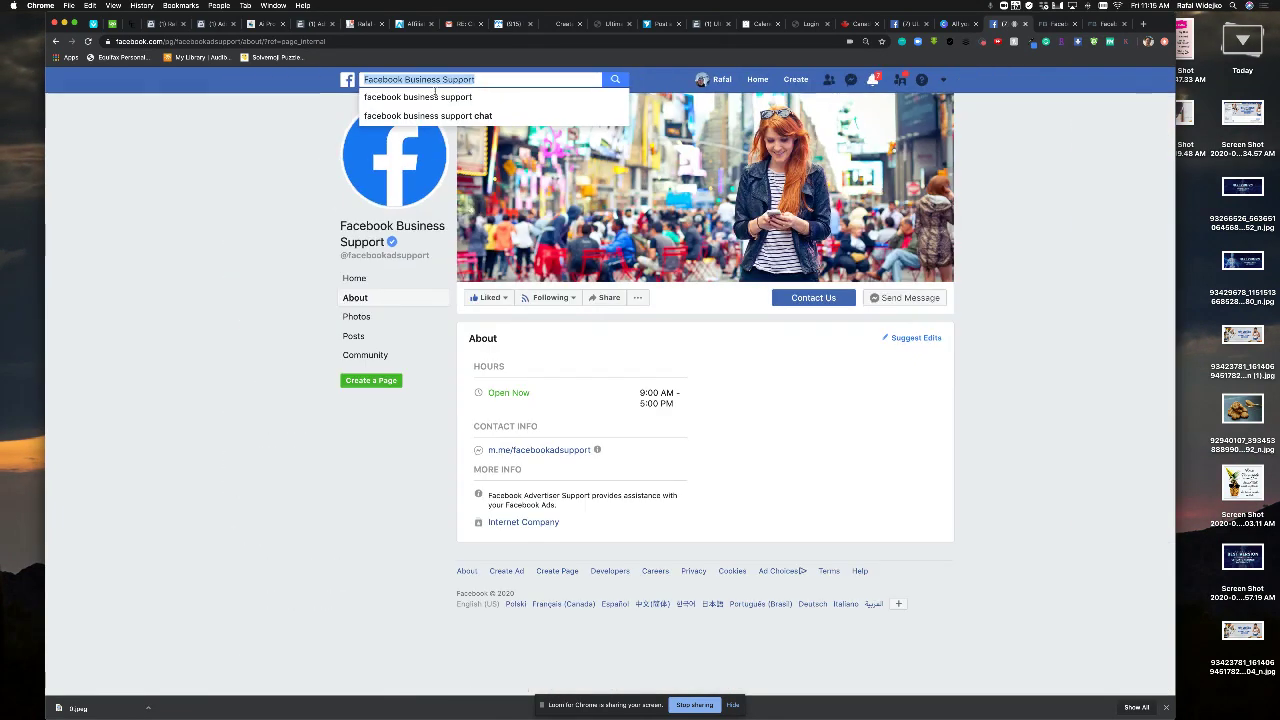
scroll(392, 72, down, 5)
click(383, 233)
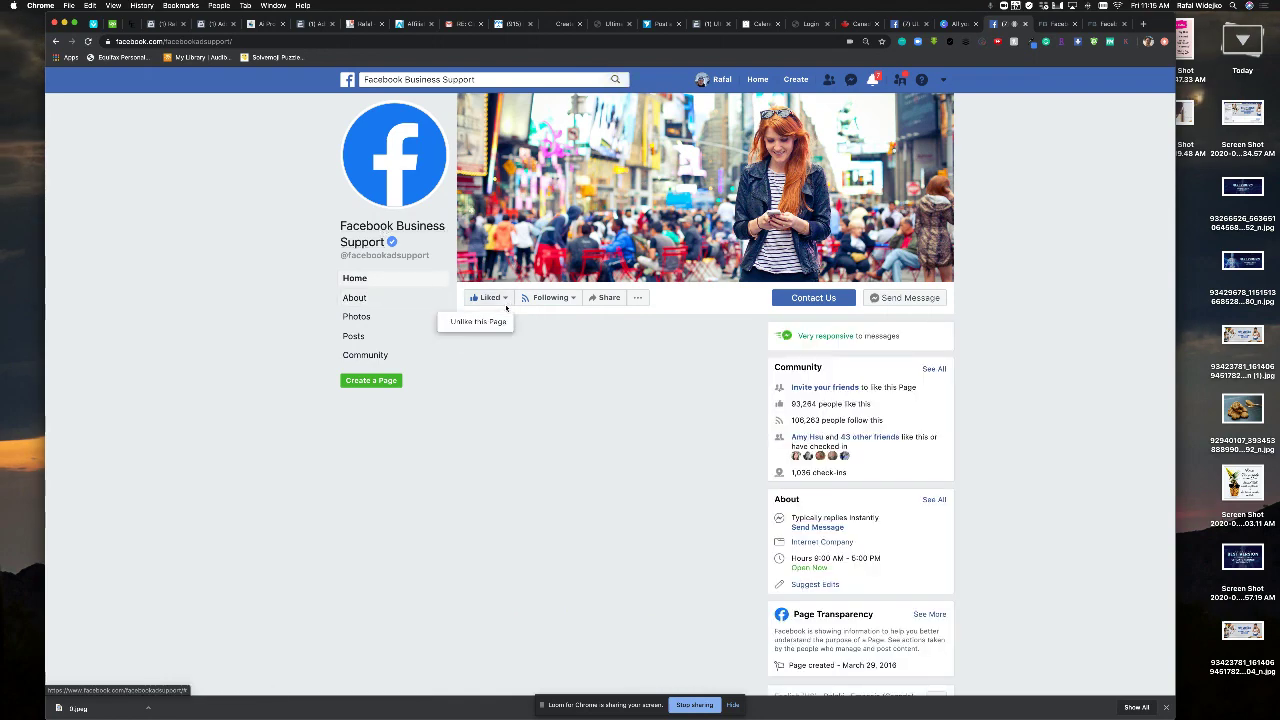
scroll(508, 302, down, 3)
scroll(557, 215, up, 2)
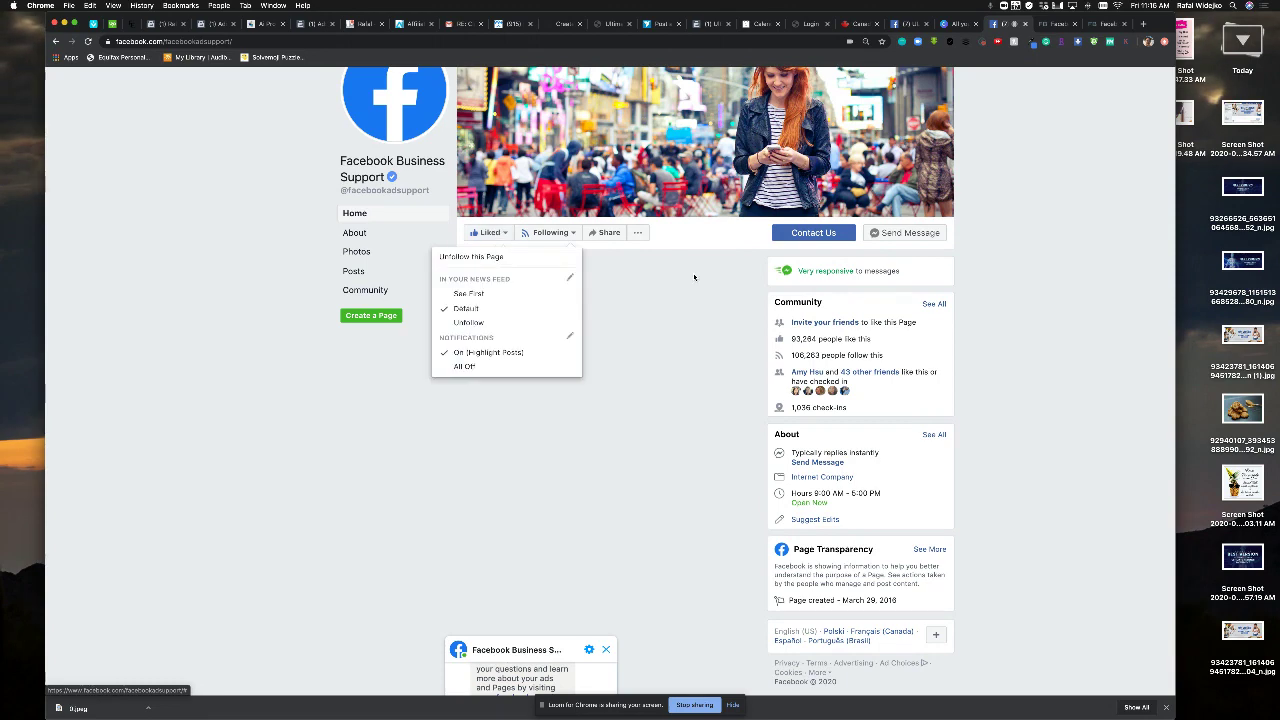
key(super+minus)
key(super+minus)
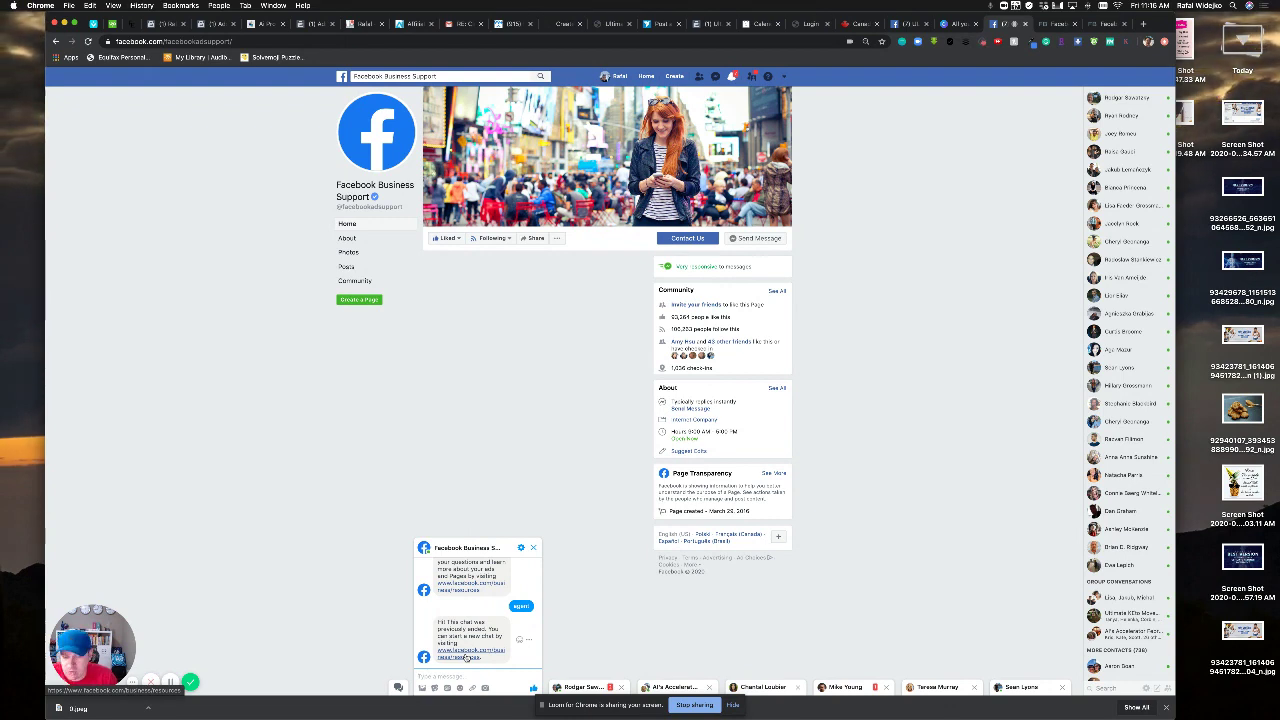
Step: Open the business resources link from the support chat and look through the Business Resource Hub
click(465, 657)
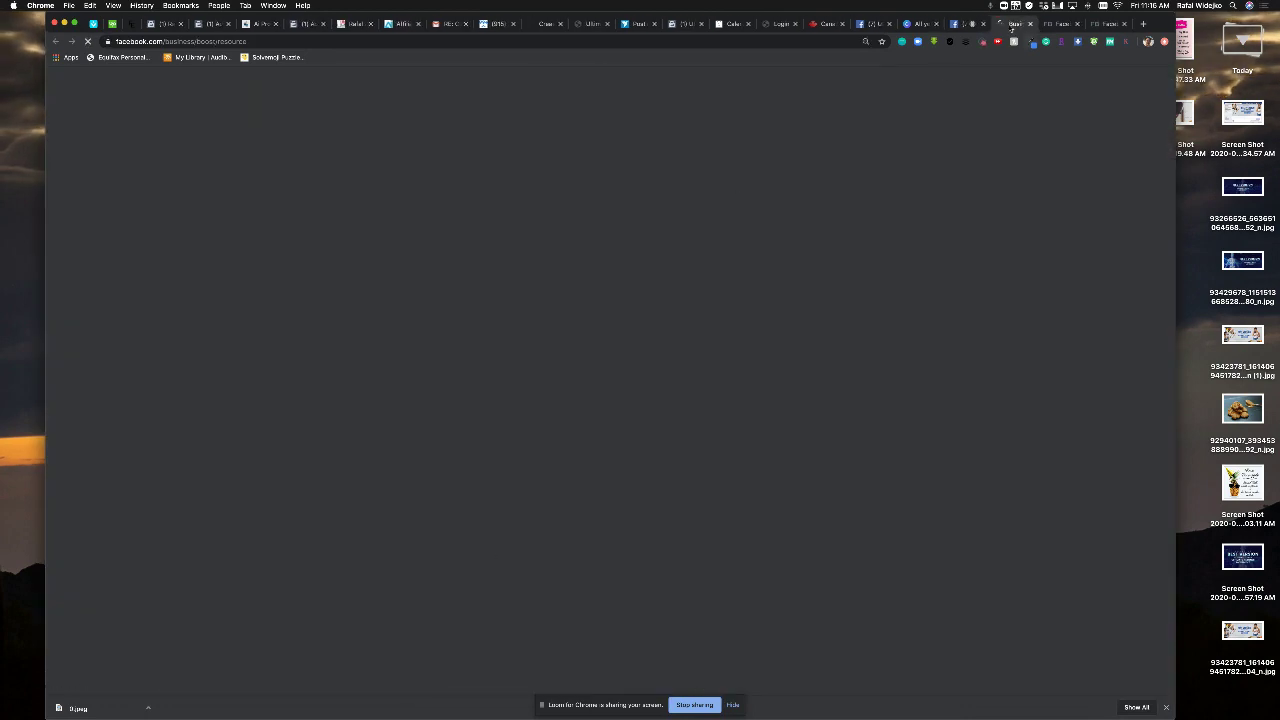
key(ctrl+shift+Tab)
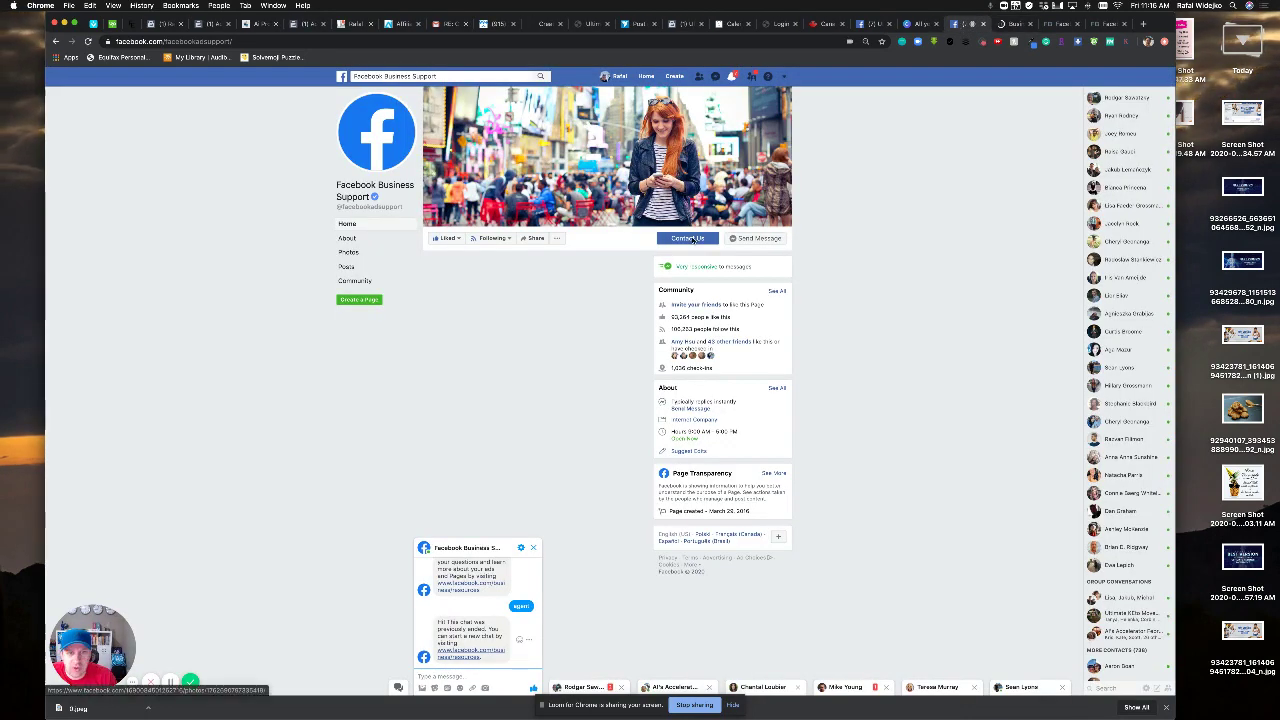
key(ctrl+Tab)
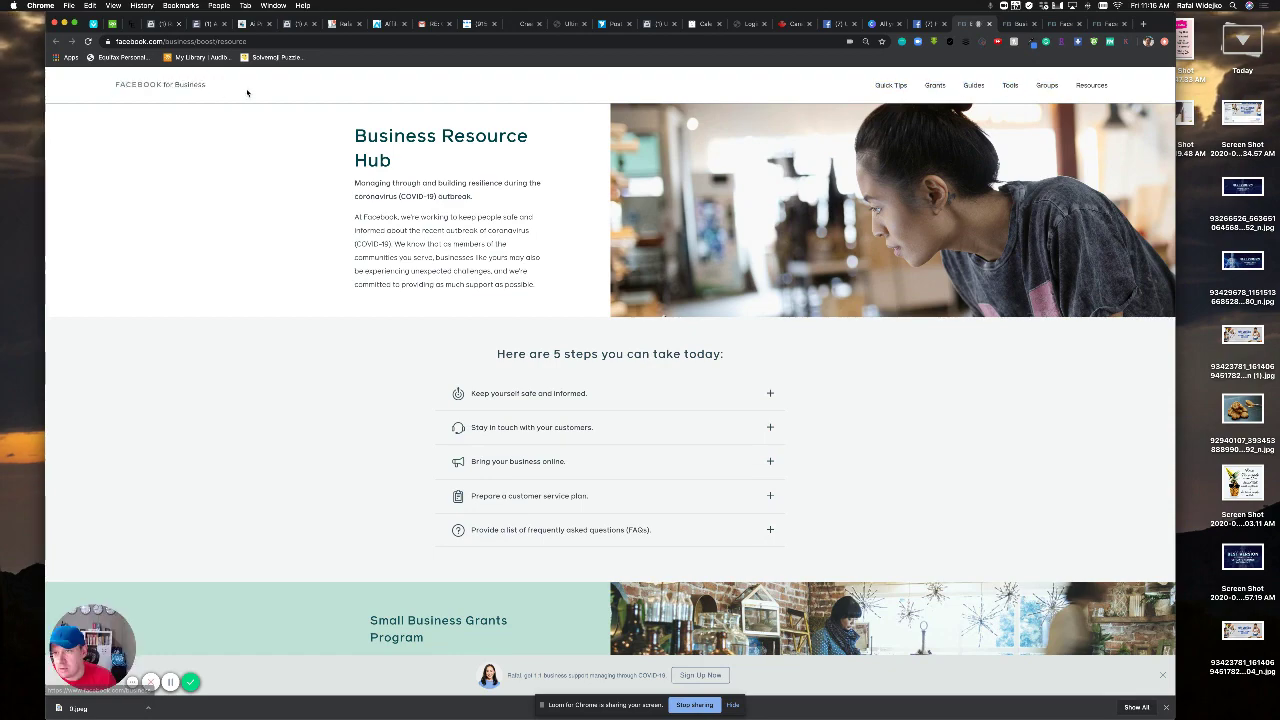
scroll(423, 190, up, 5)
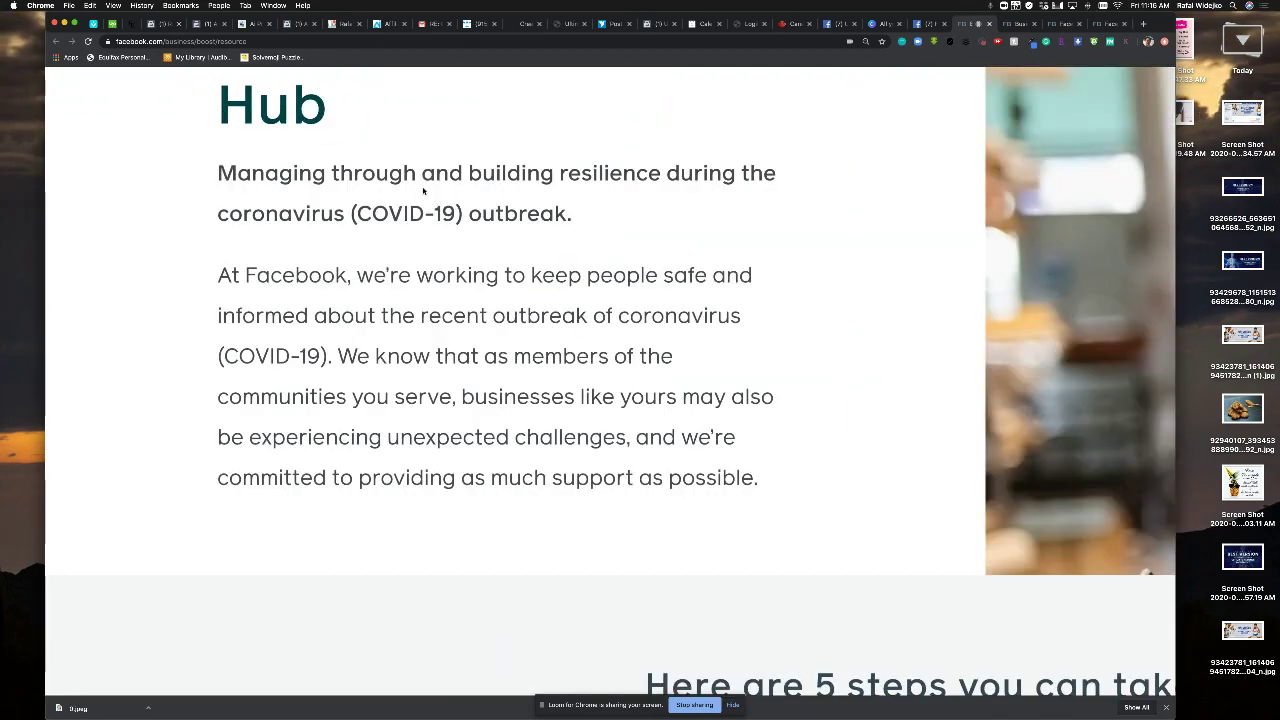
scroll(460, 252, down, 5)
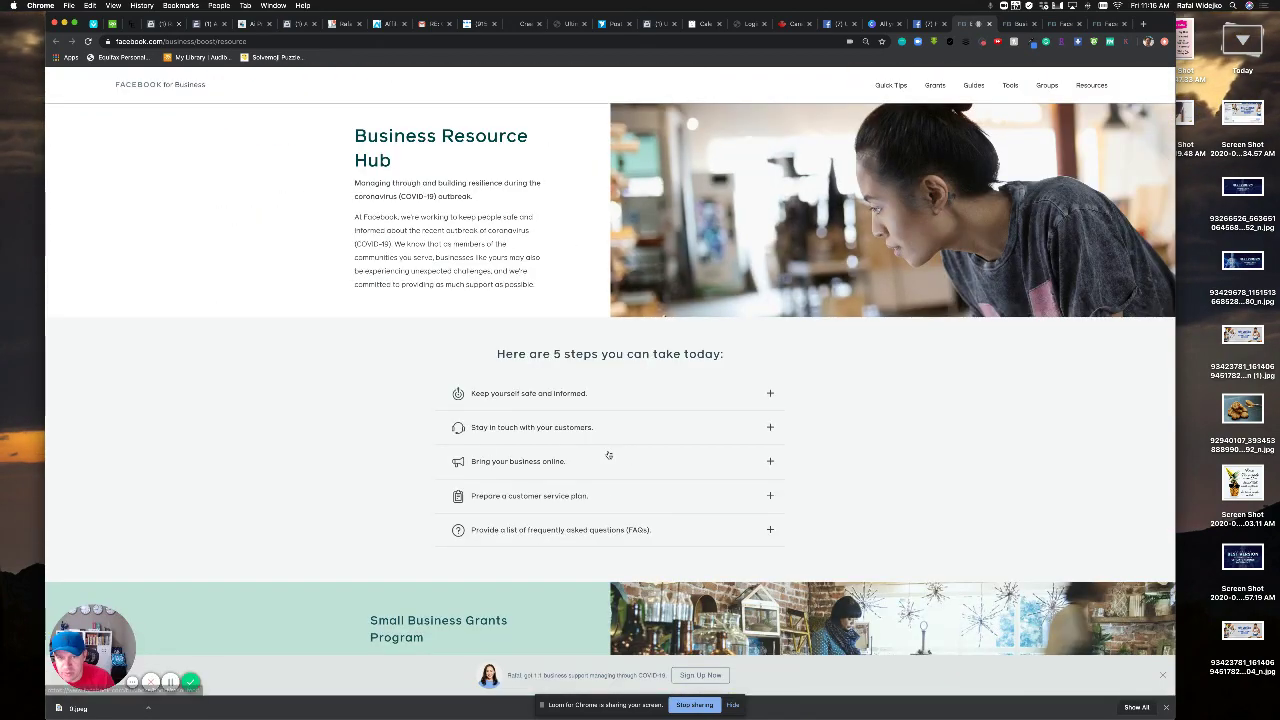
scroll(606, 451, down, 2)
scroll(606, 490, down, 4)
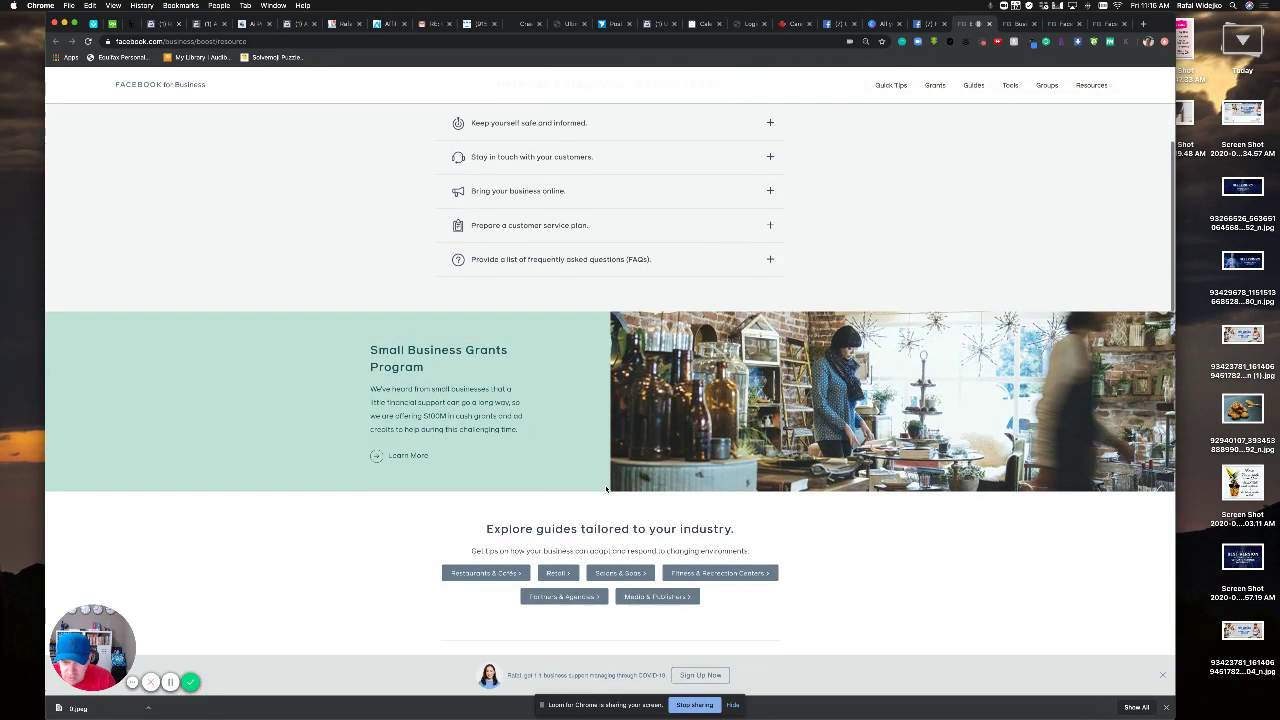
scroll(335, 375, up, 6)
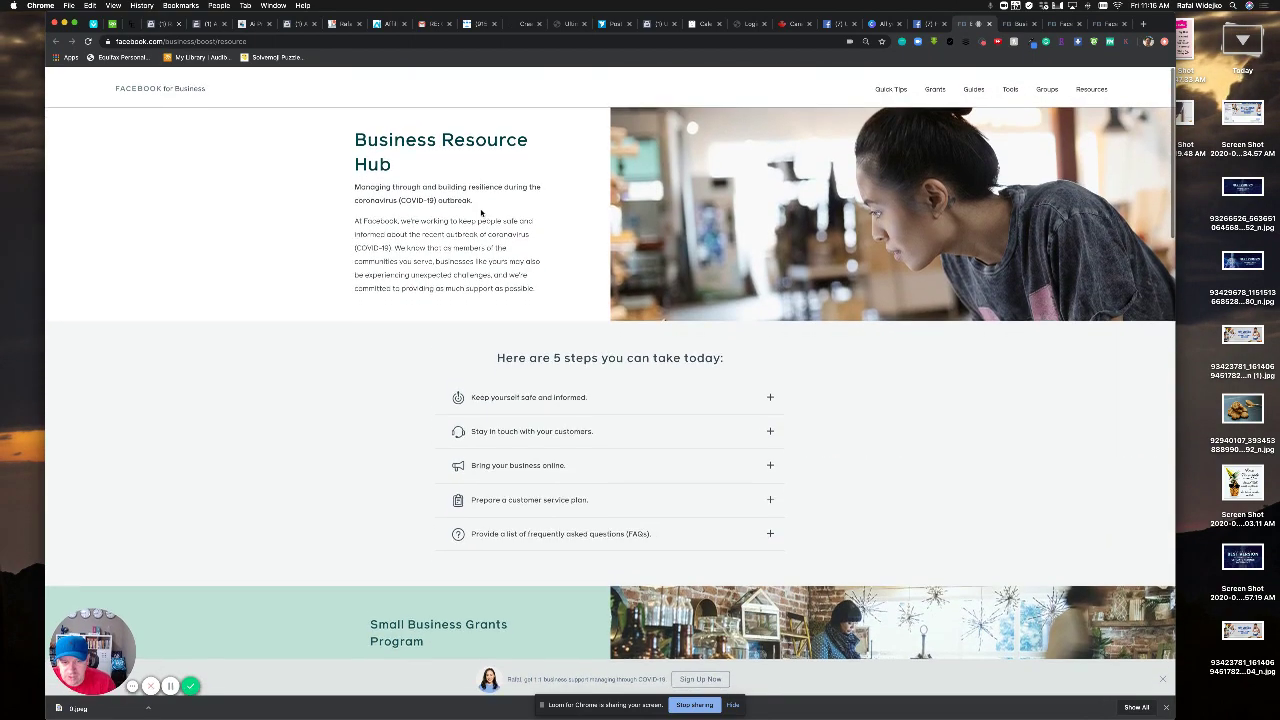
scroll(335, 375, down, 6)
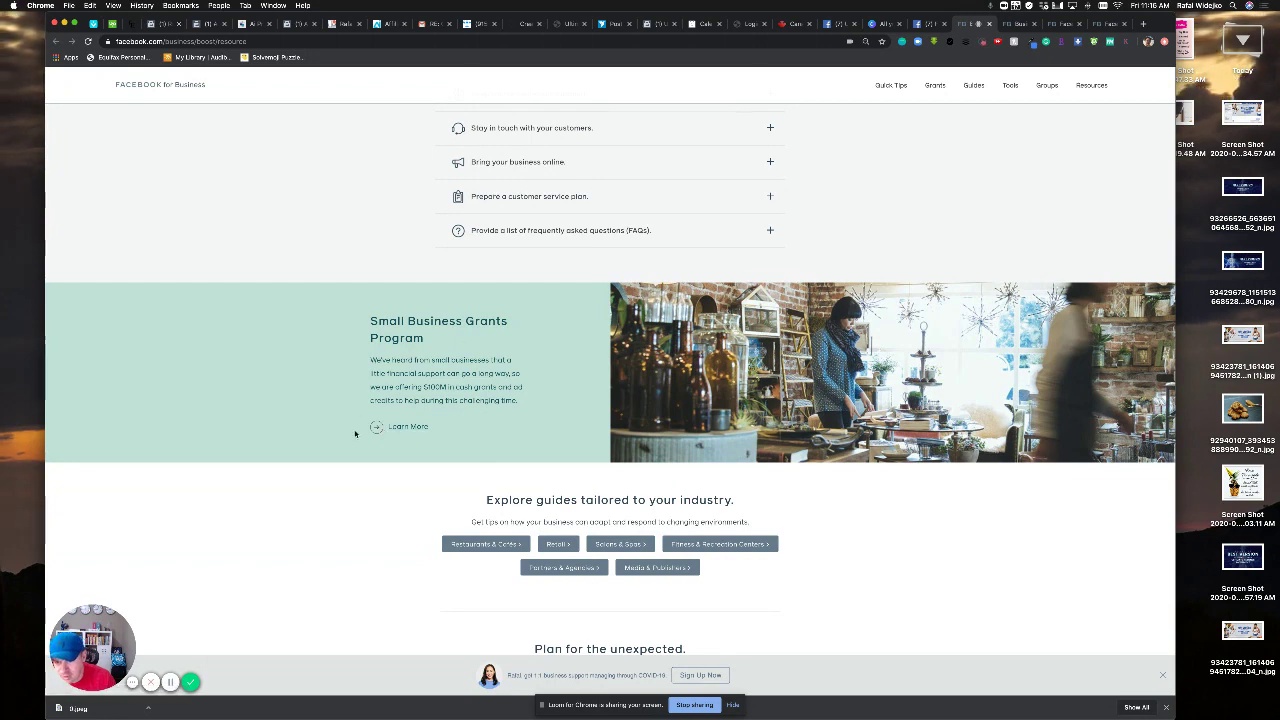
Step: Open the Small Business Grants Program details, and from there go to the Ads topic of the advertising support
click(395, 427)
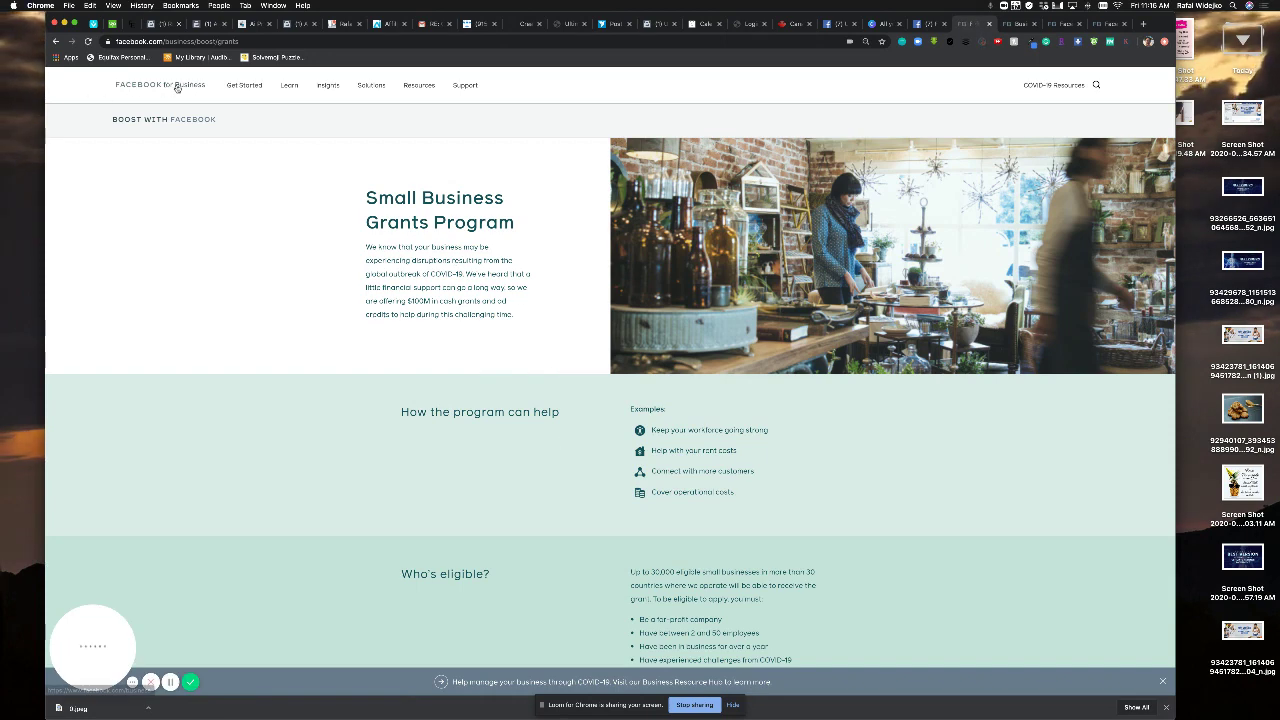
mouse_move(406, 87)
mouse_move(465, 87)
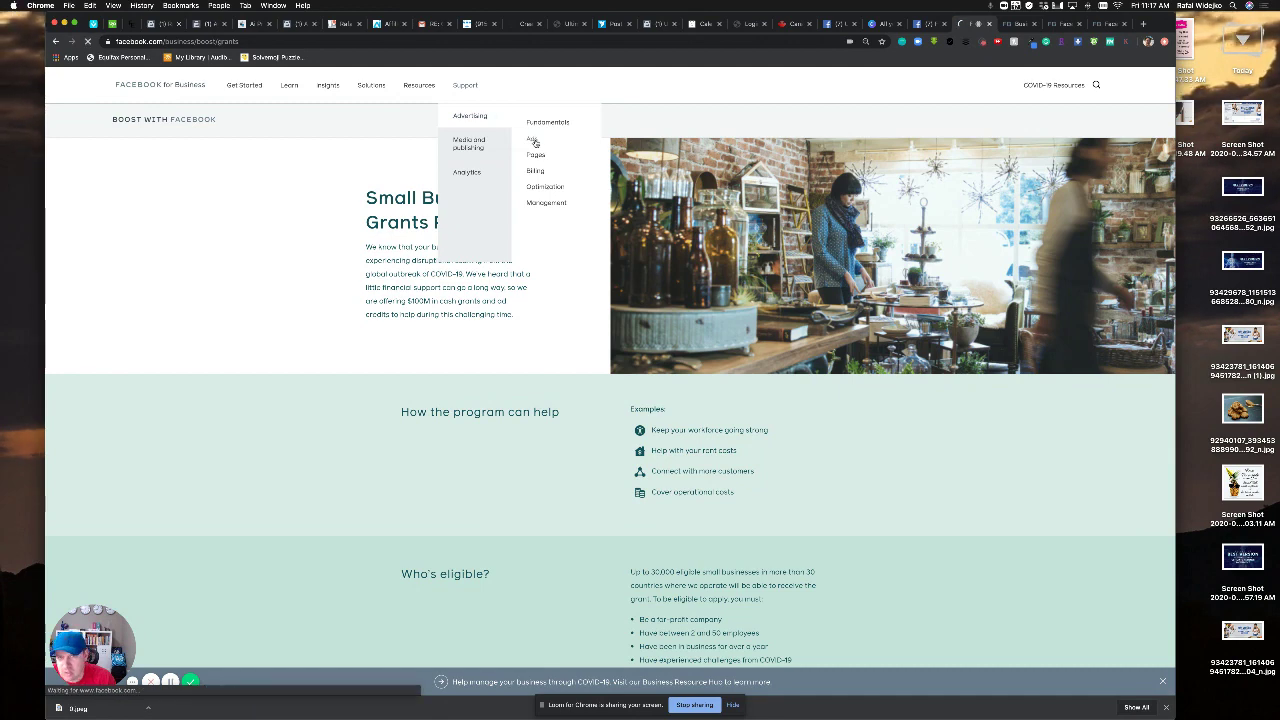
click(535, 143)
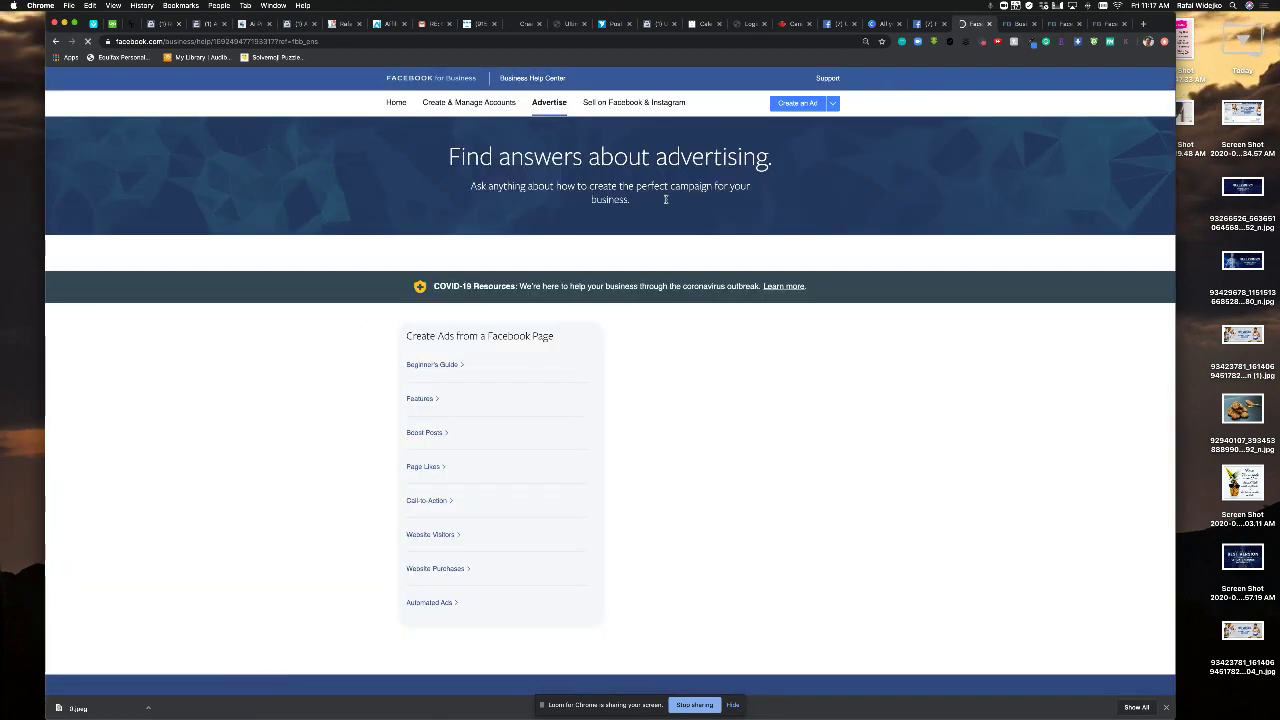
Step: Look over the advertising help topics and open the Business Help Center's Support page
scroll(582, 365, down, 2)
scroll(582, 365, down, 12)
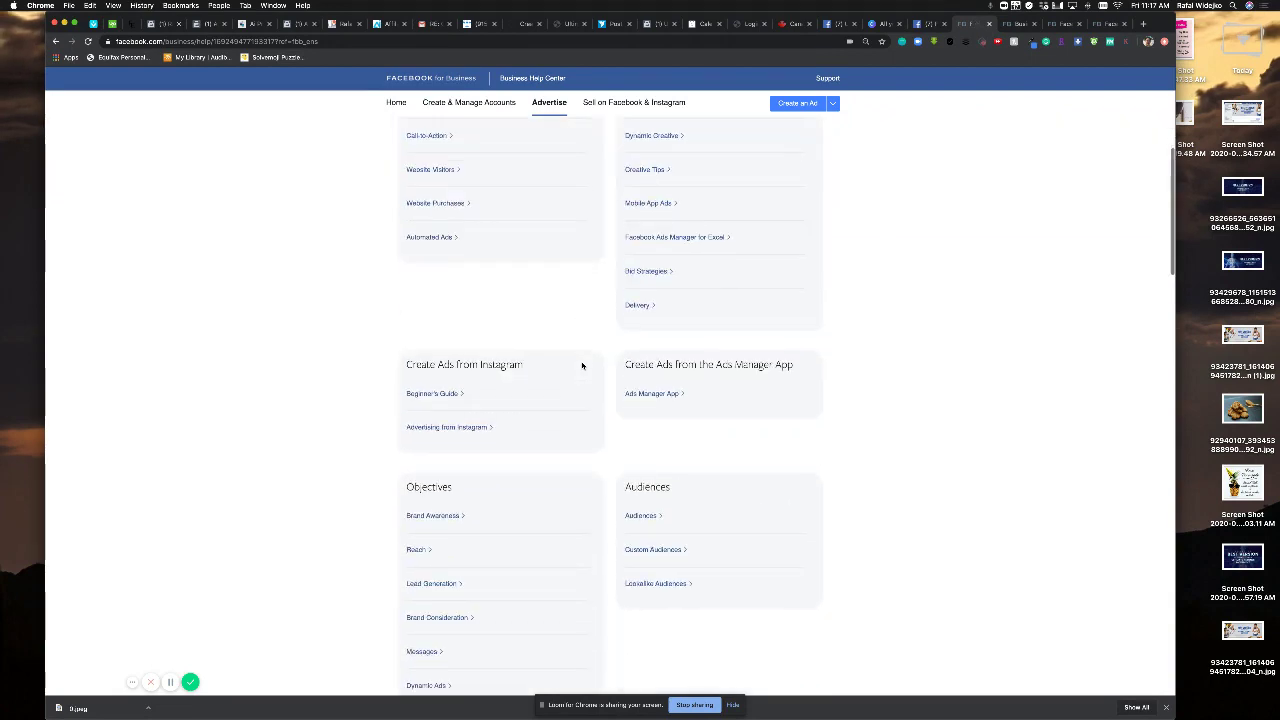
scroll(582, 365, up, 5)
scroll(582, 365, up, 10)
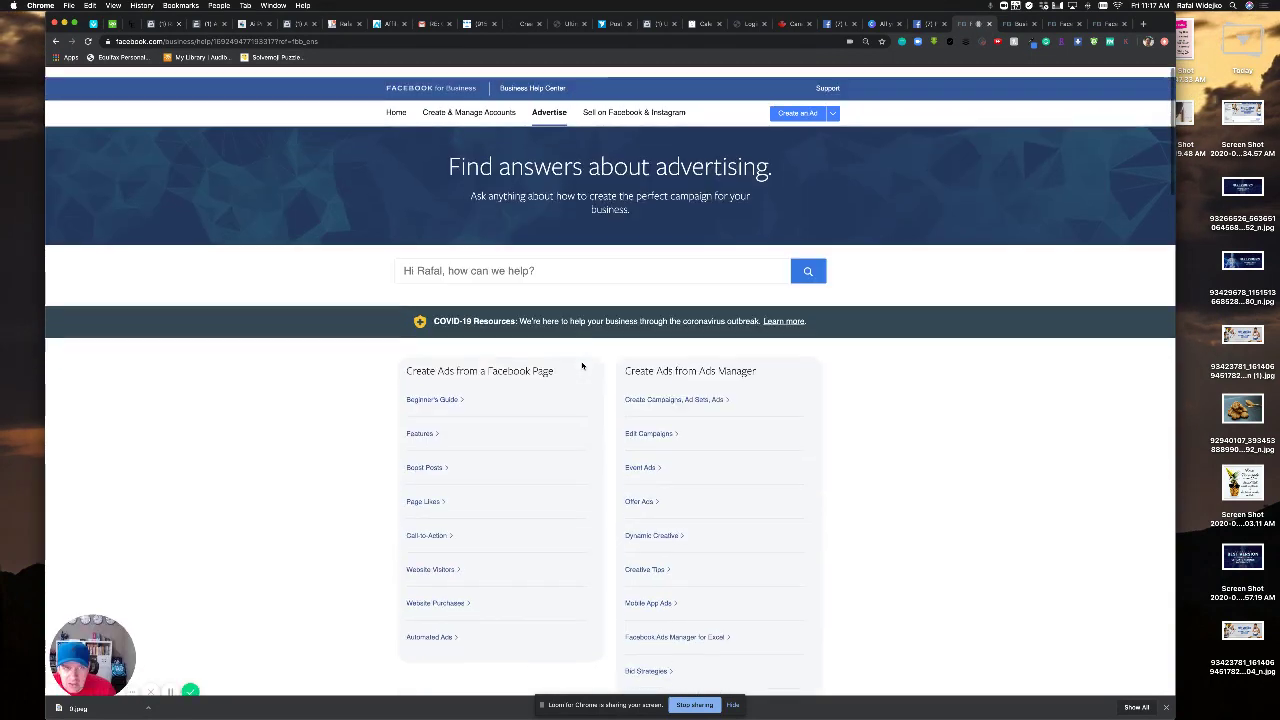
scroll(826, 82, up, 5)
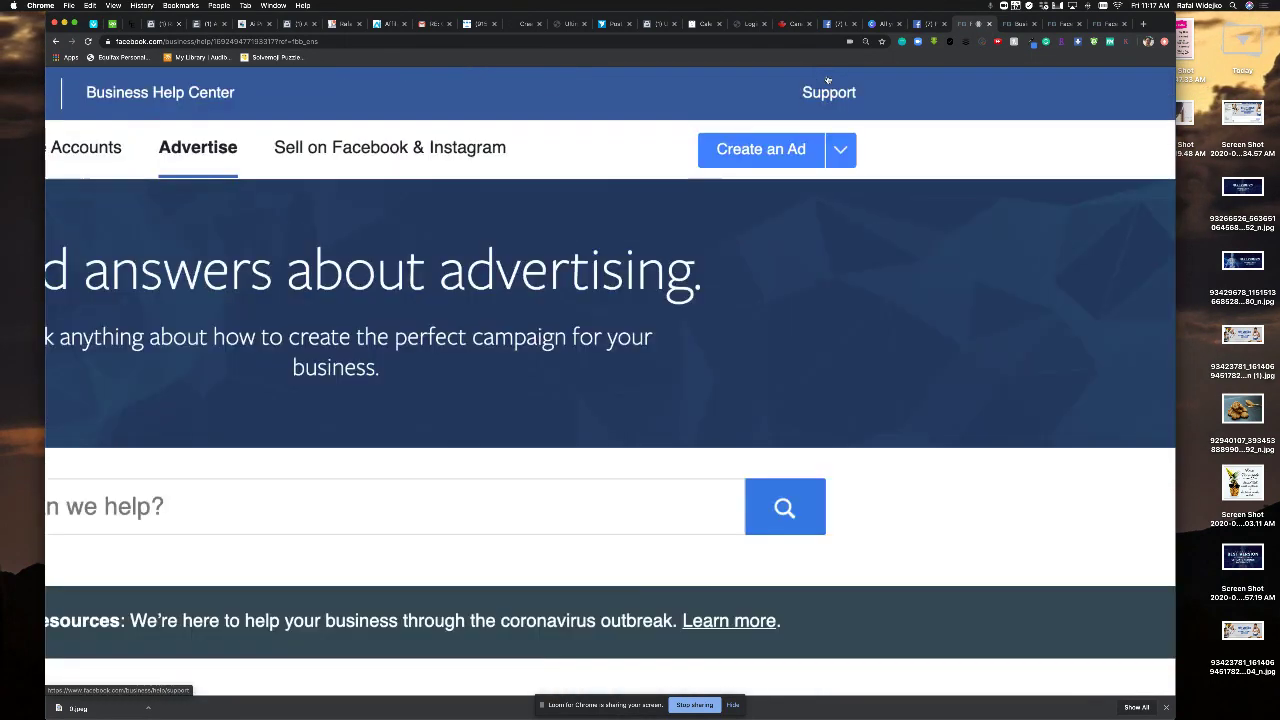
scroll(829, 101, down, 5)
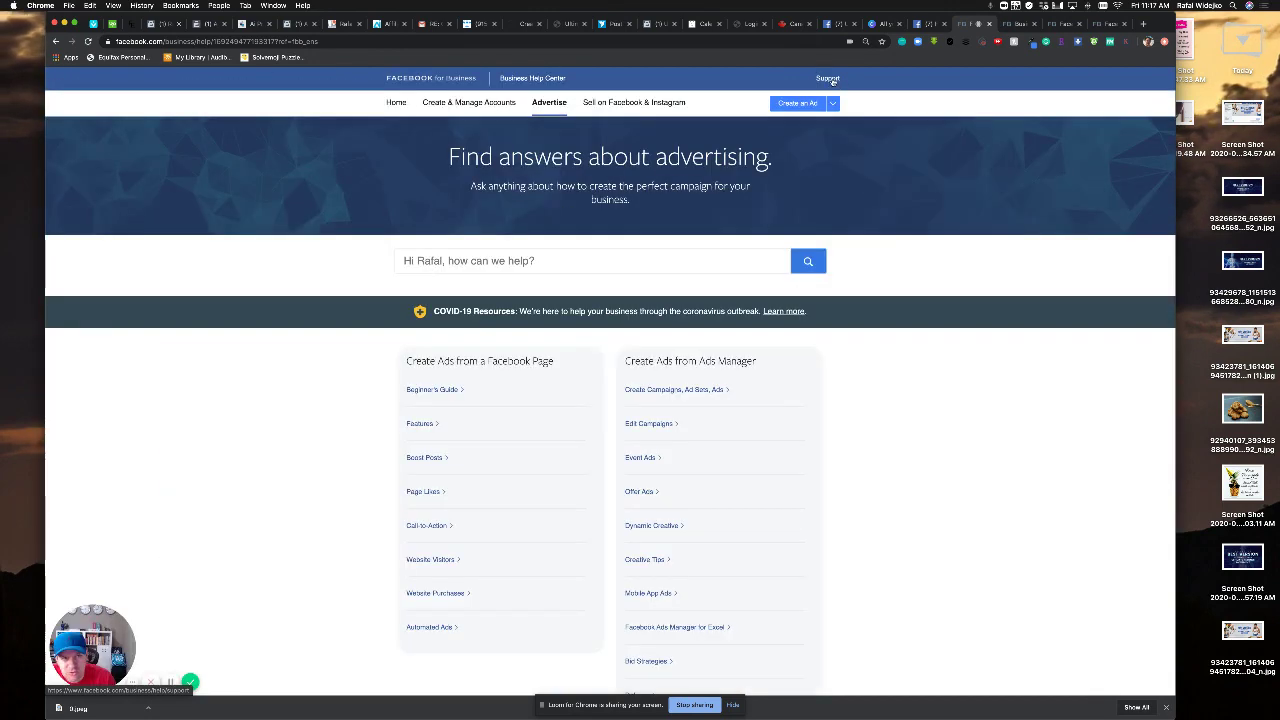
click(833, 81)
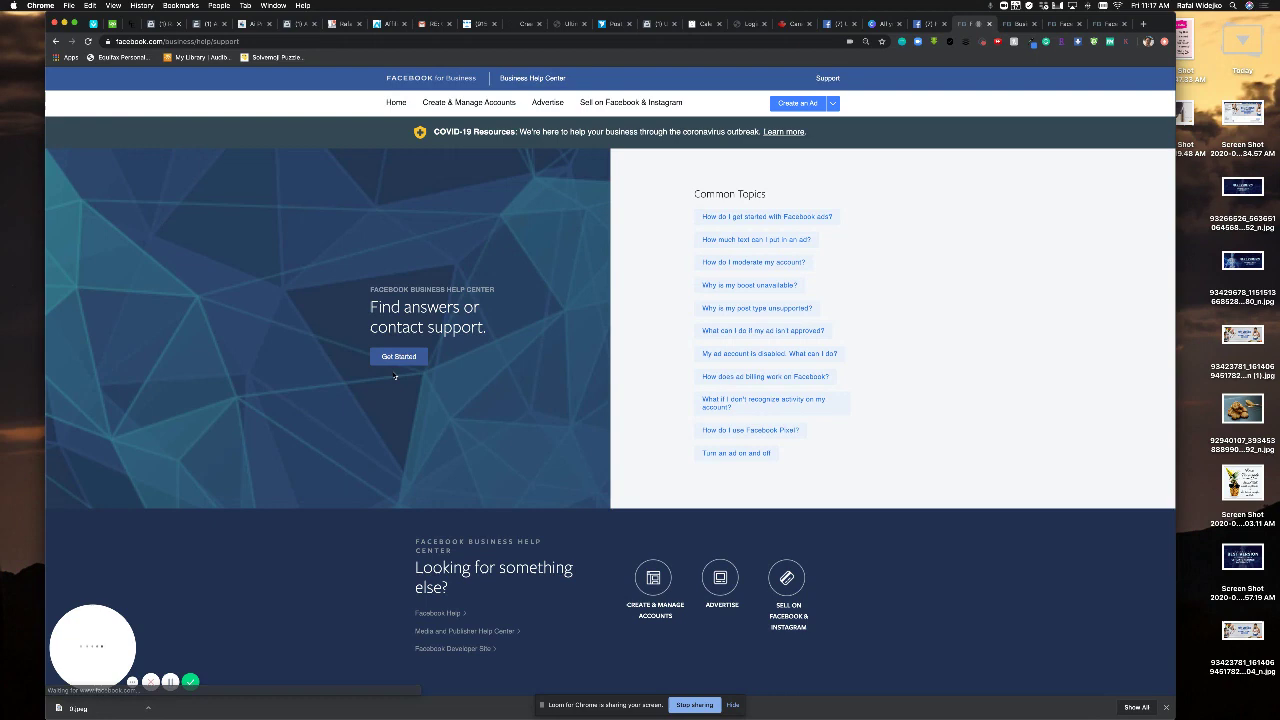
Step: Start the find answers or contact support process and choose the Ads category
scroll(480, 470, down, 1)
scroll(489, 492, down, 2)
scroll(414, 369, up, 3)
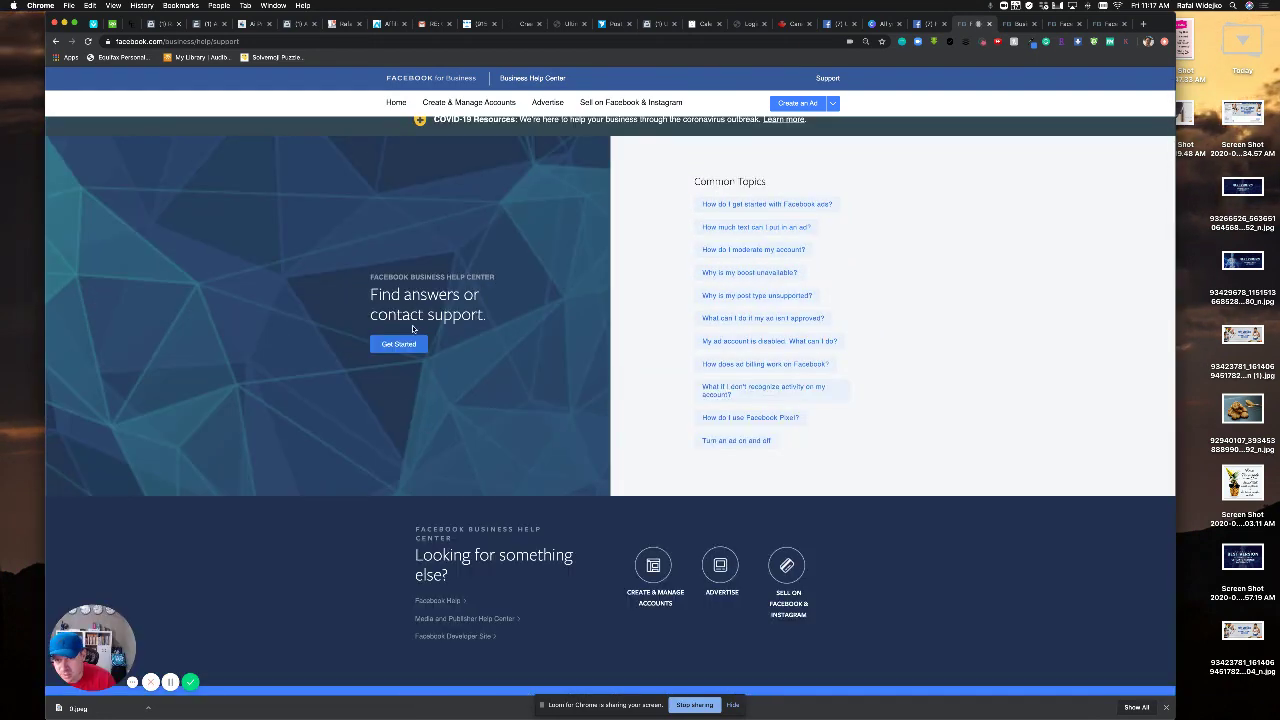
click(396, 343)
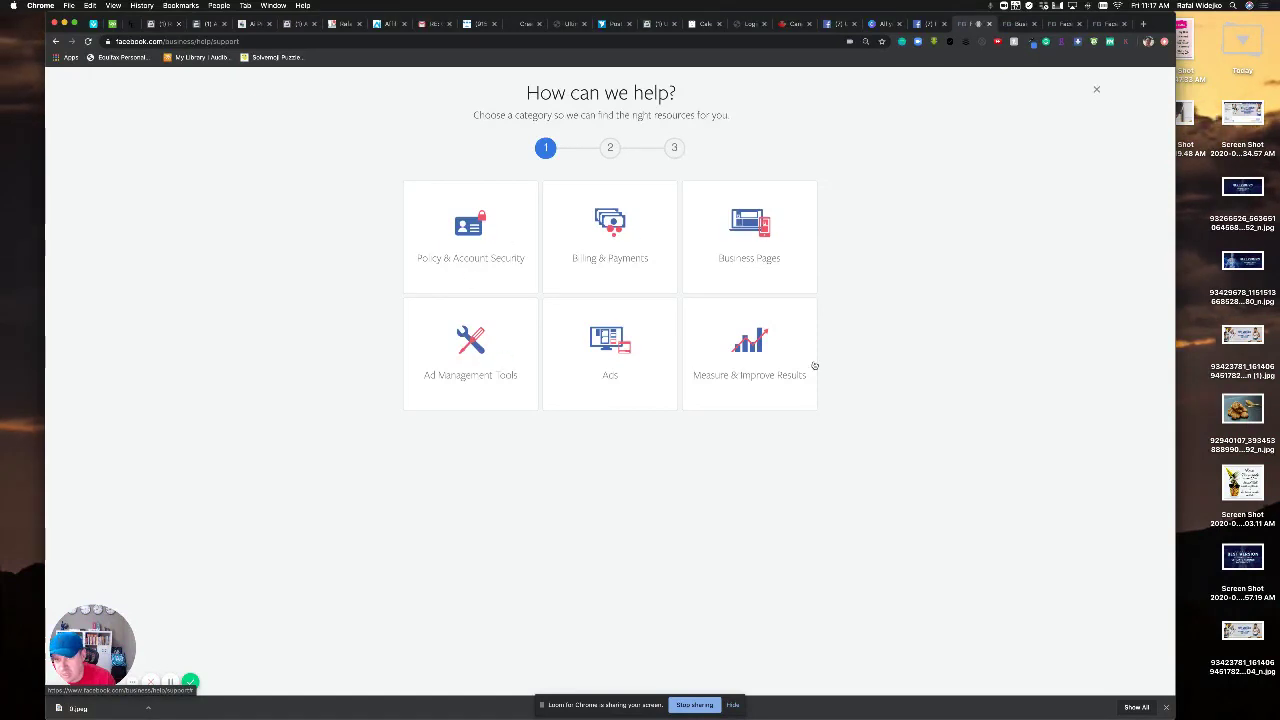
click(611, 364)
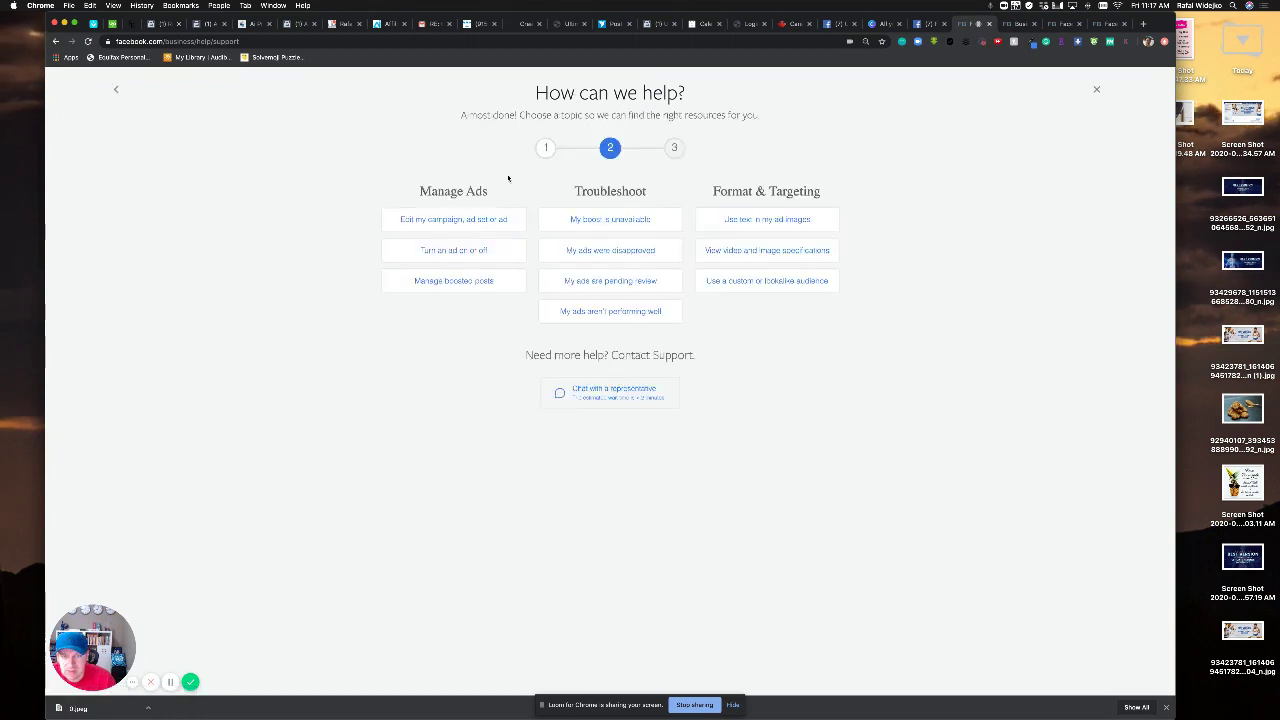
Step: Open the form for chatting with a representative and clear its prefilled name
scroll(619, 402, up, 5)
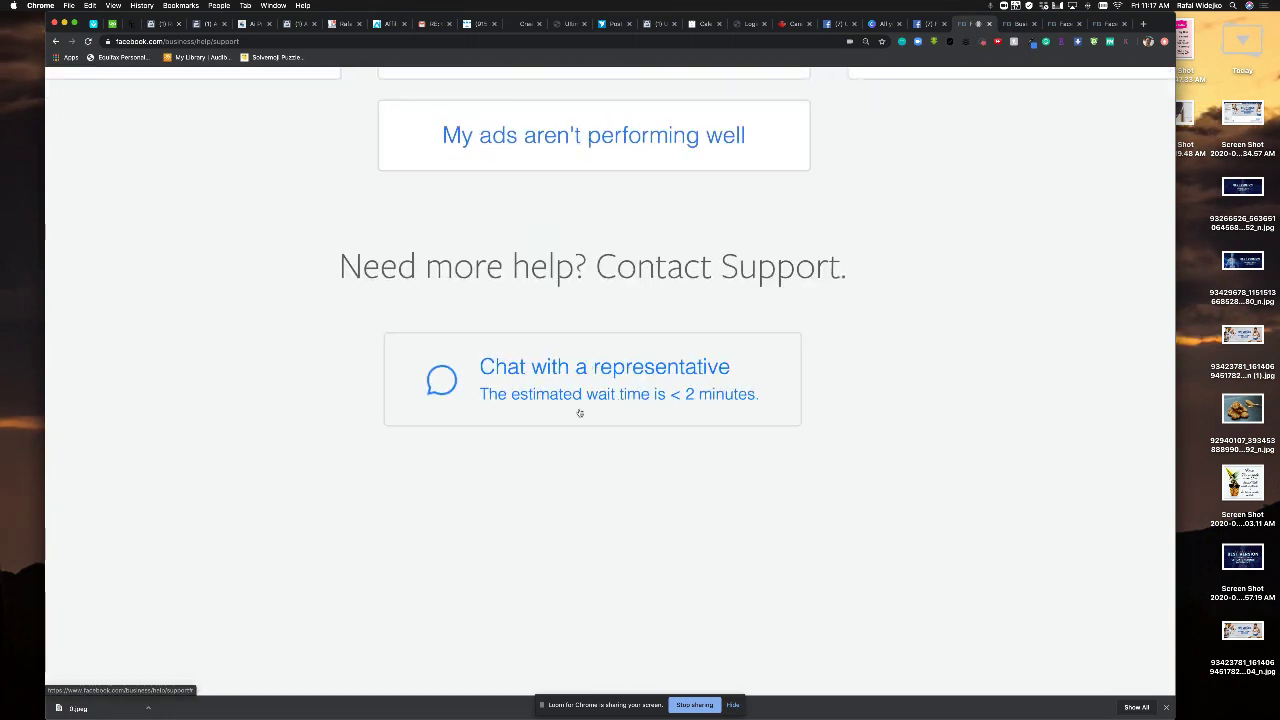
scroll(591, 398, down, 5)
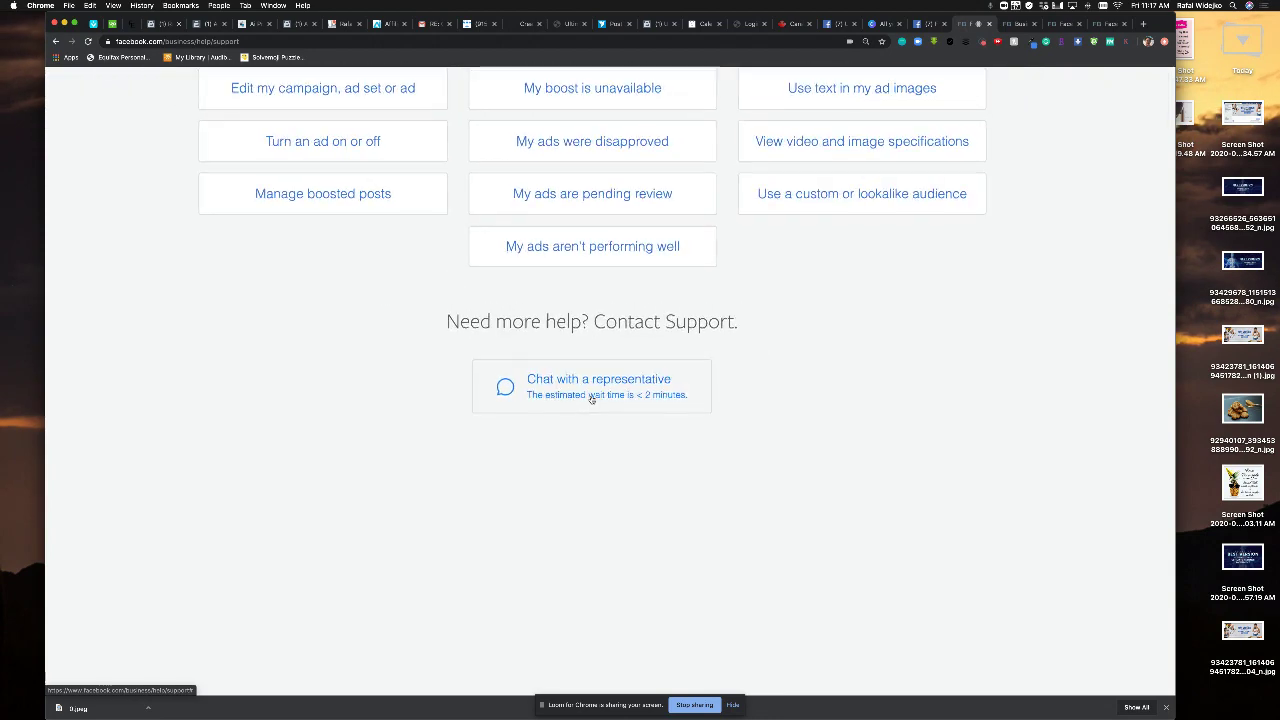
click(586, 391)
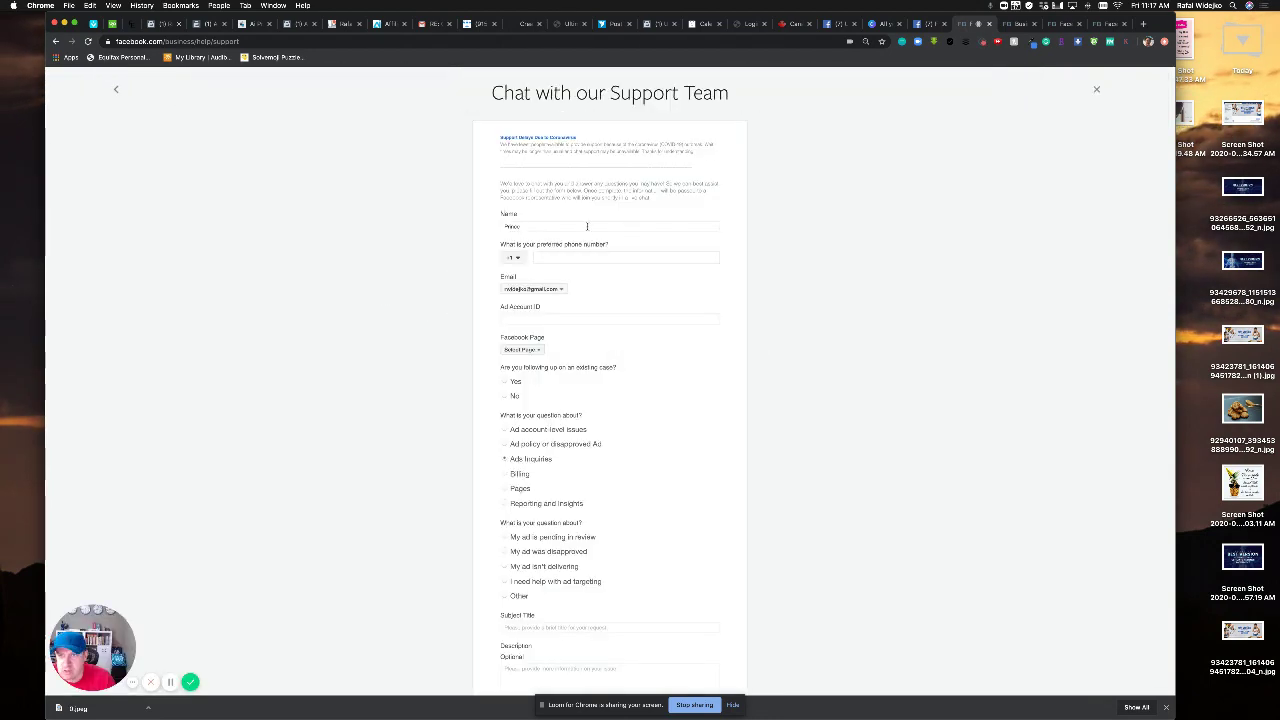
double_click(555, 224)
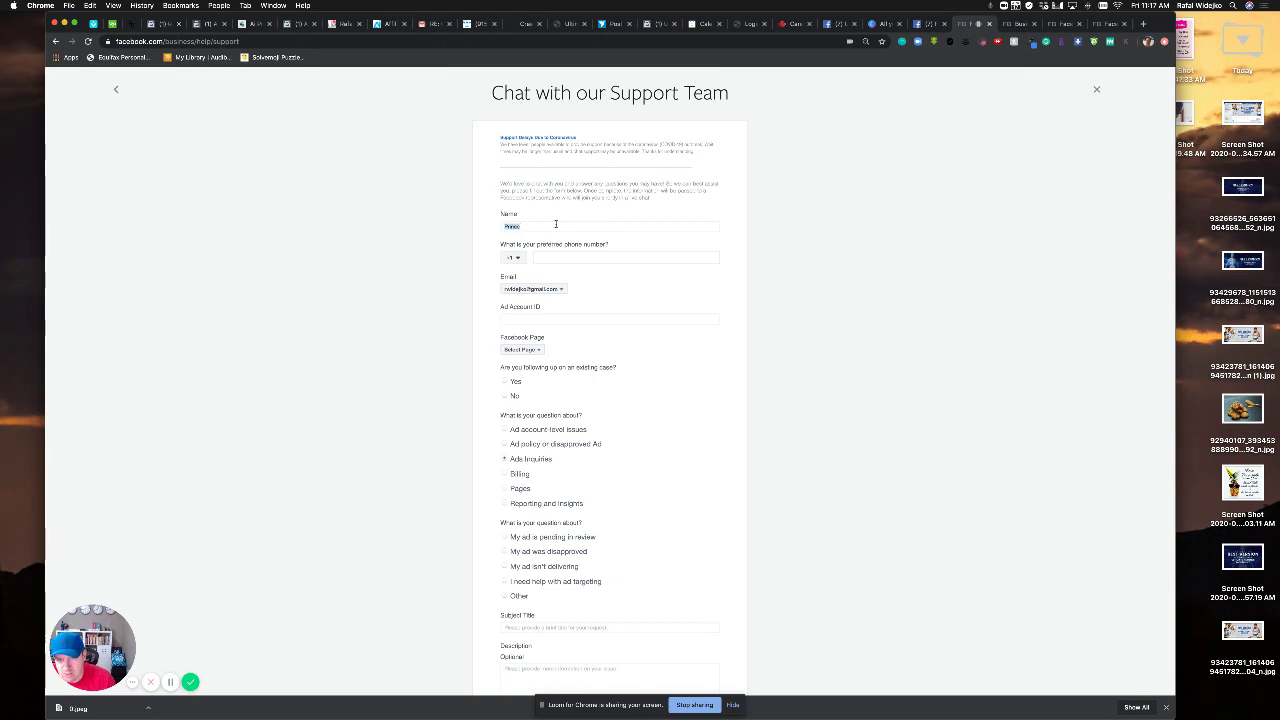
key(BackSpace)
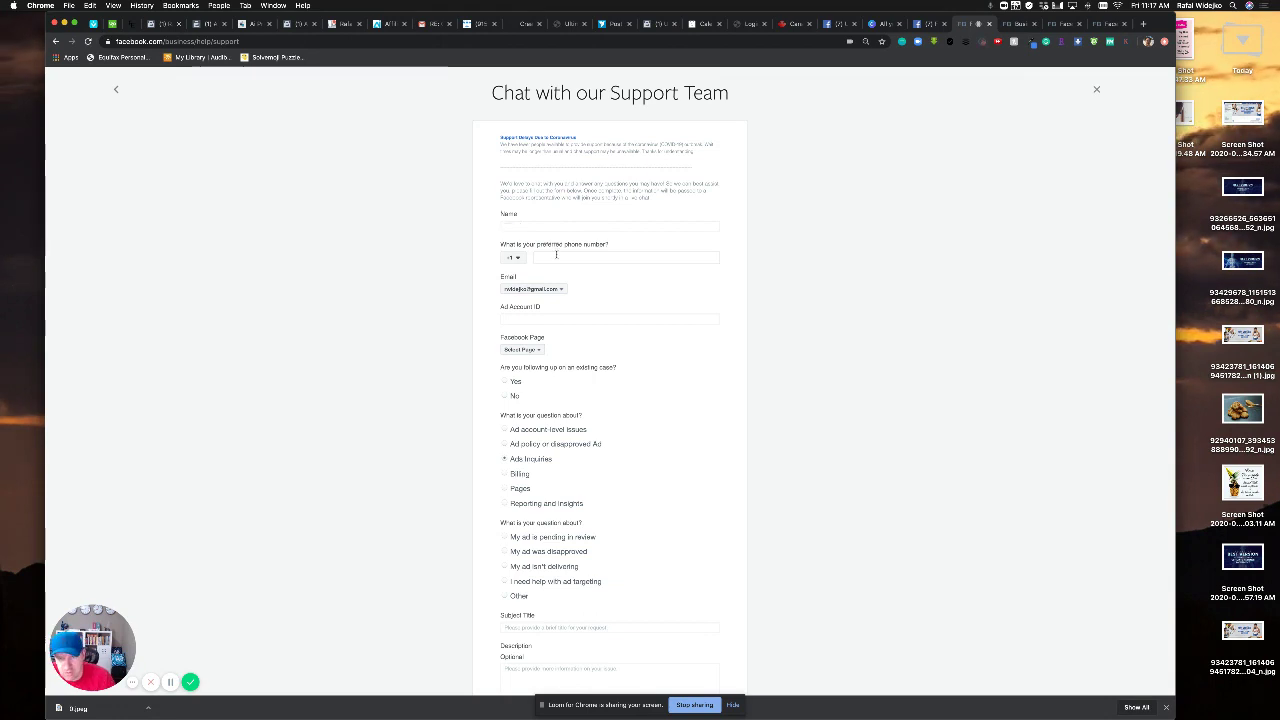
Step: Check the Ad Account ID suggestions and the Facebook Page selector in the support chat form
click(520, 319)
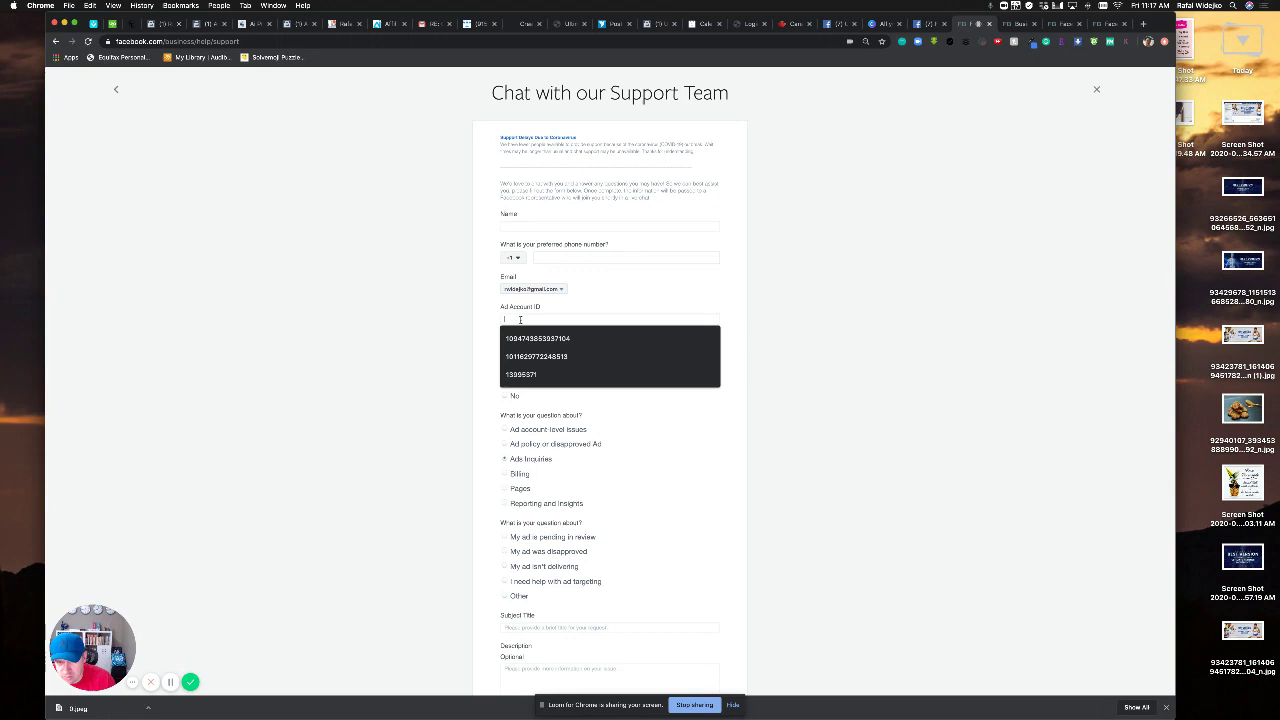
click(522, 319)
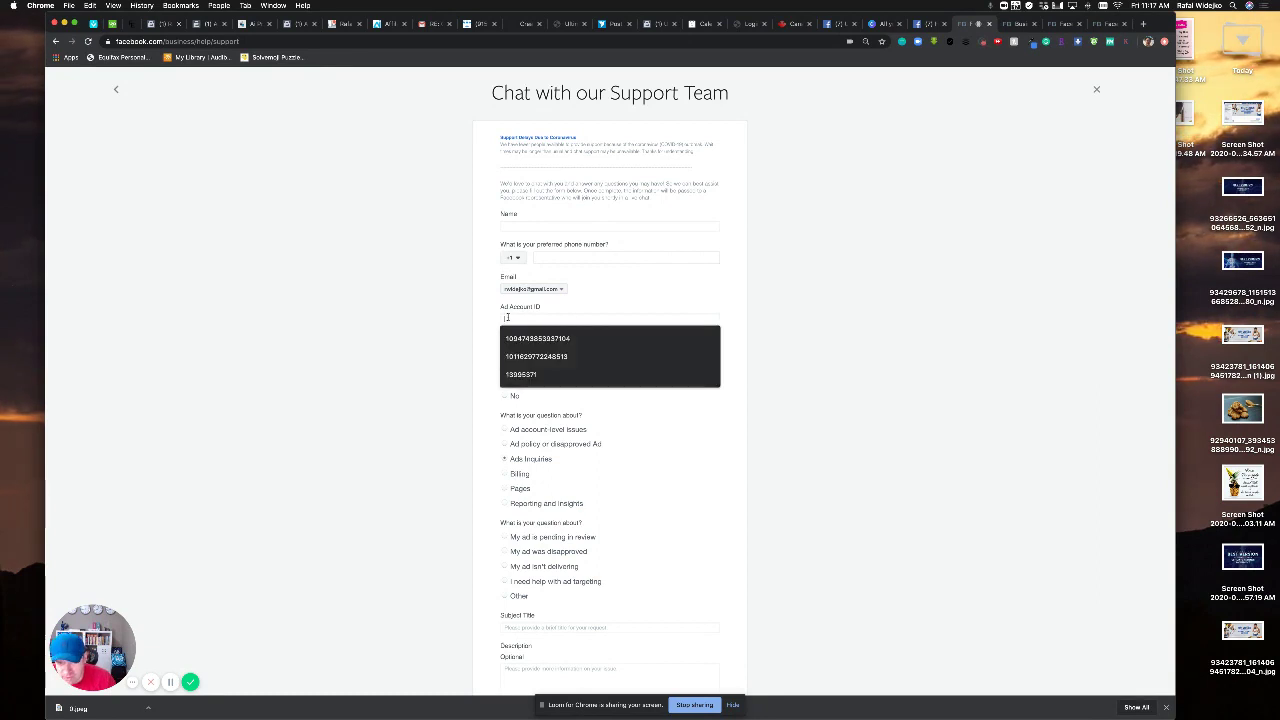
click(853, 316)
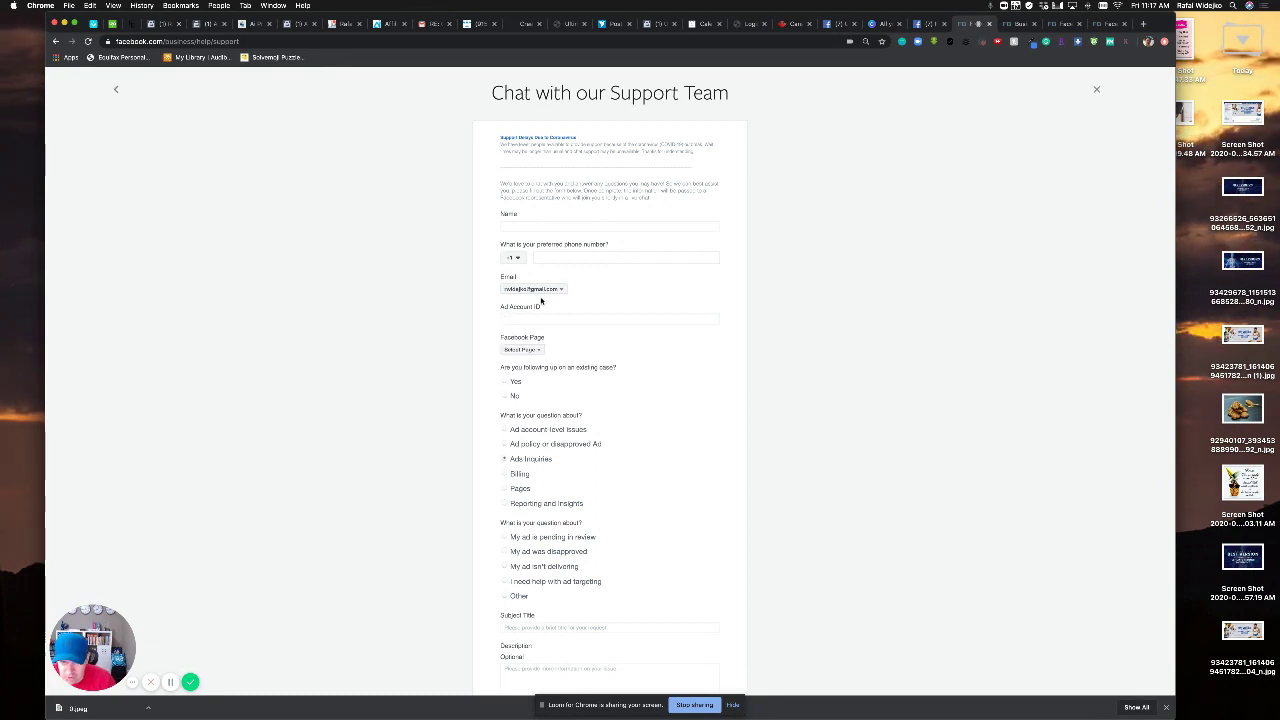
click(522, 349)
click(420, 374)
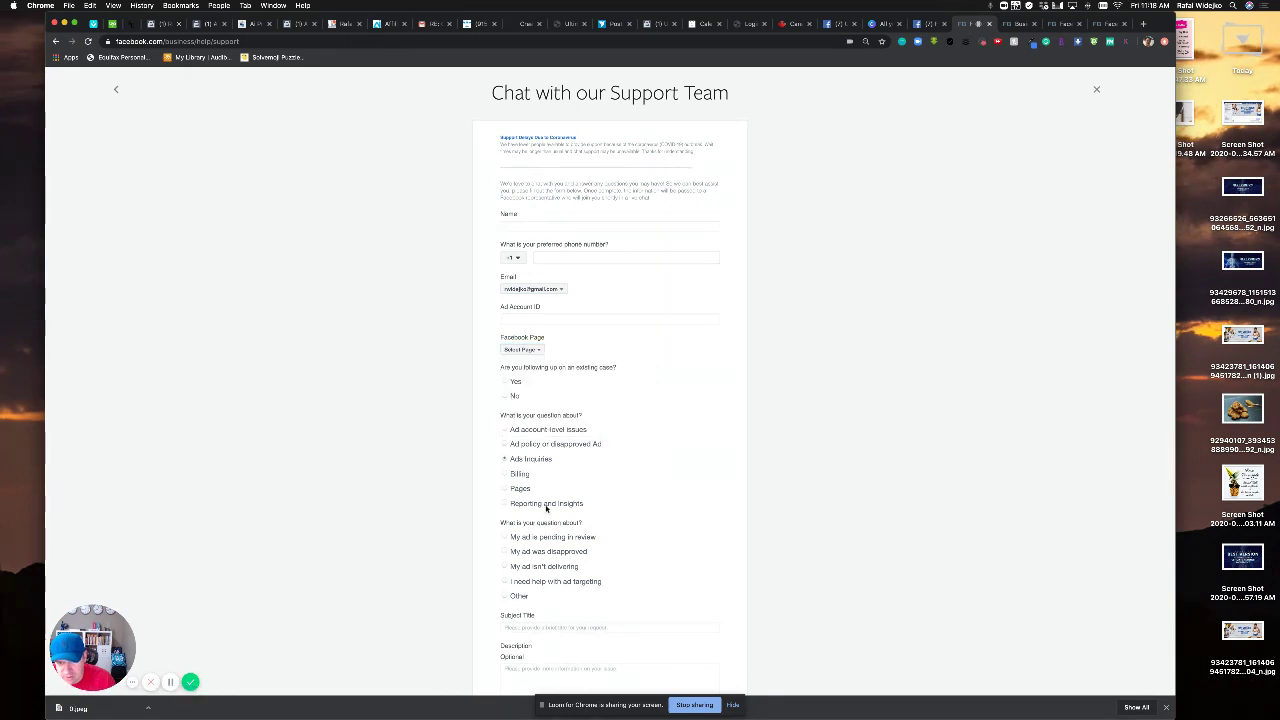
Step: Look through the support chat form from the contact fields down to the description box and Start Chat
scroll(547, 510, down, 3)
scroll(552, 530, down, 1)
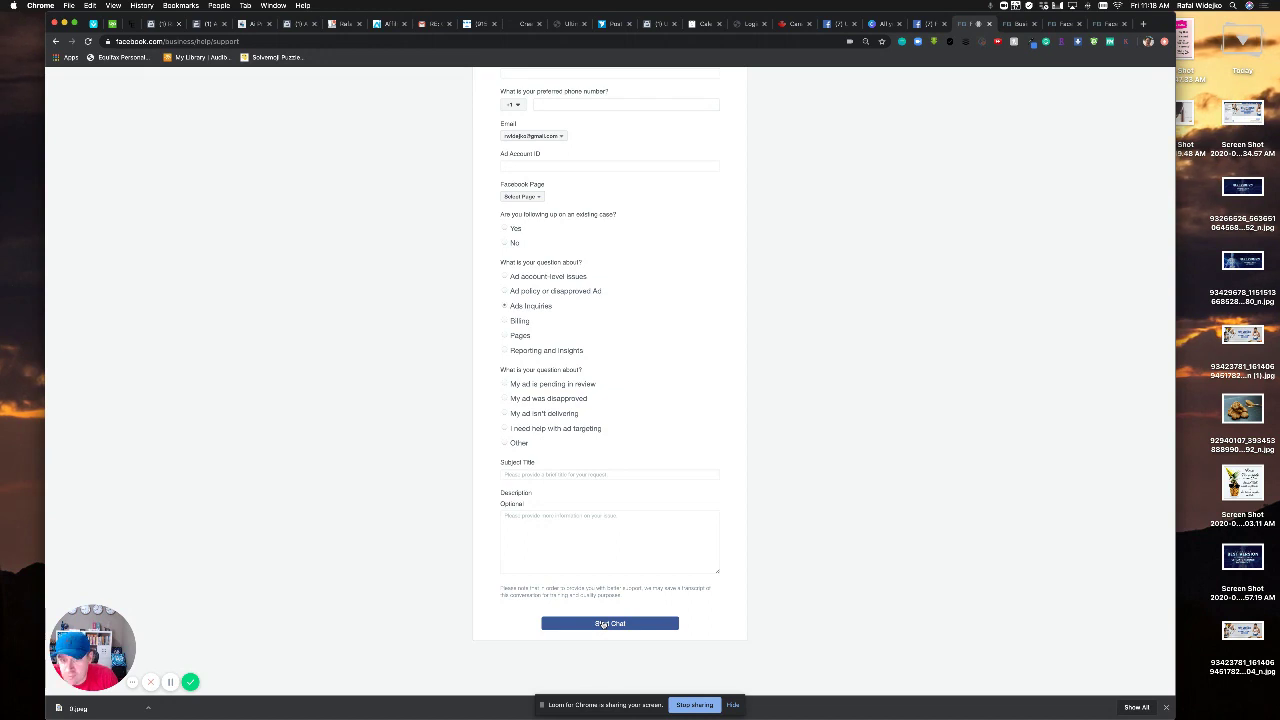
scroll(626, 403, up, 2)
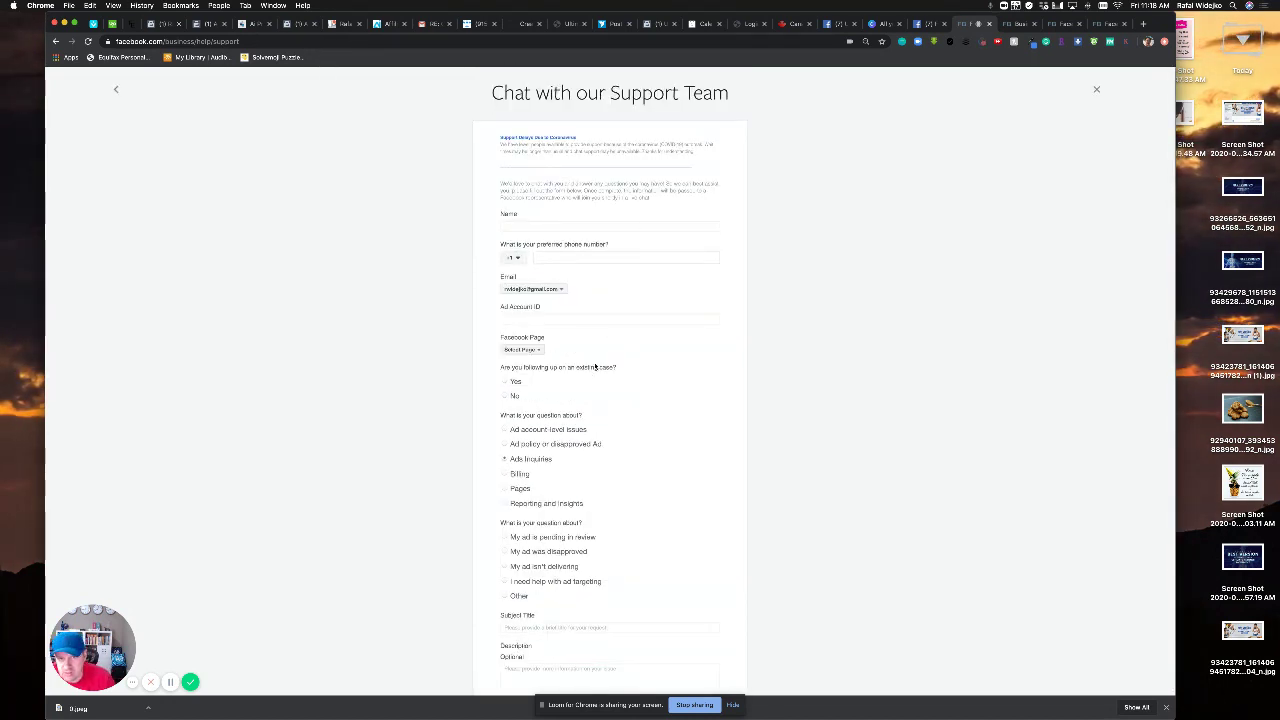
scroll(597, 360, down, 2)
scroll(597, 360, down, 1)
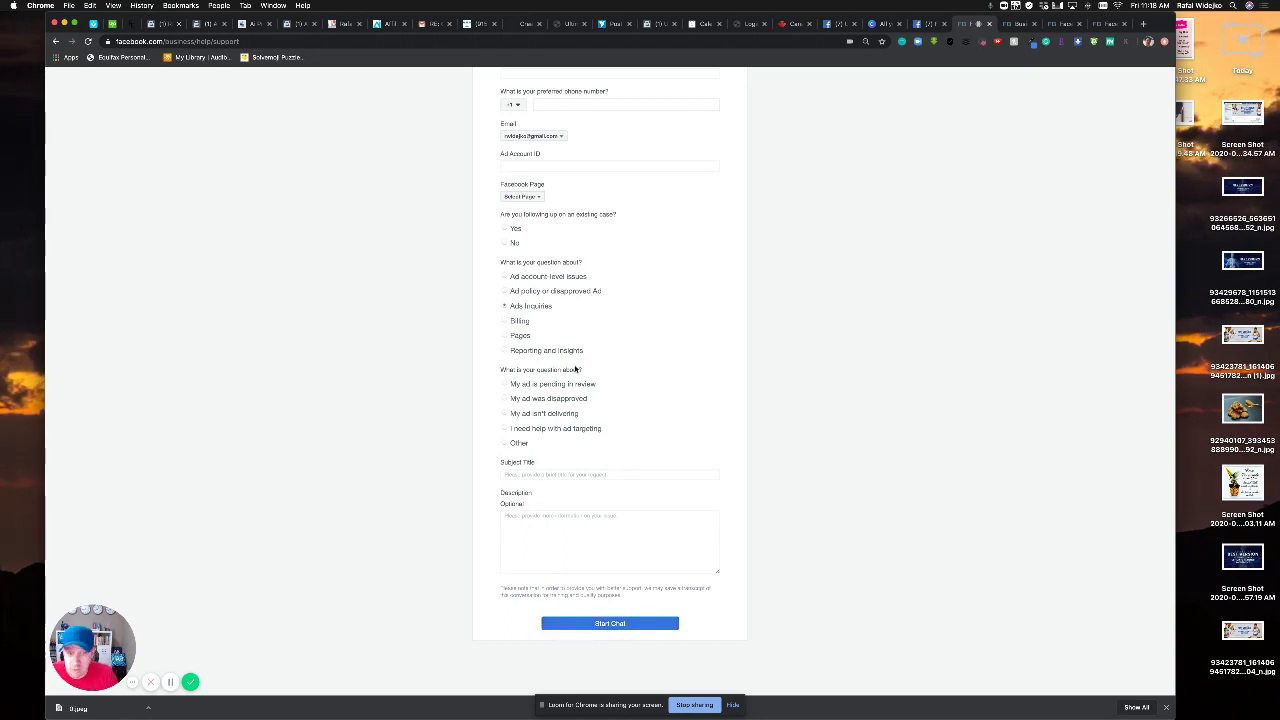
Step: Examine the form's two question topic lists up close, covering the issue category and the specific ad problem
scroll(542, 404, up, 5)
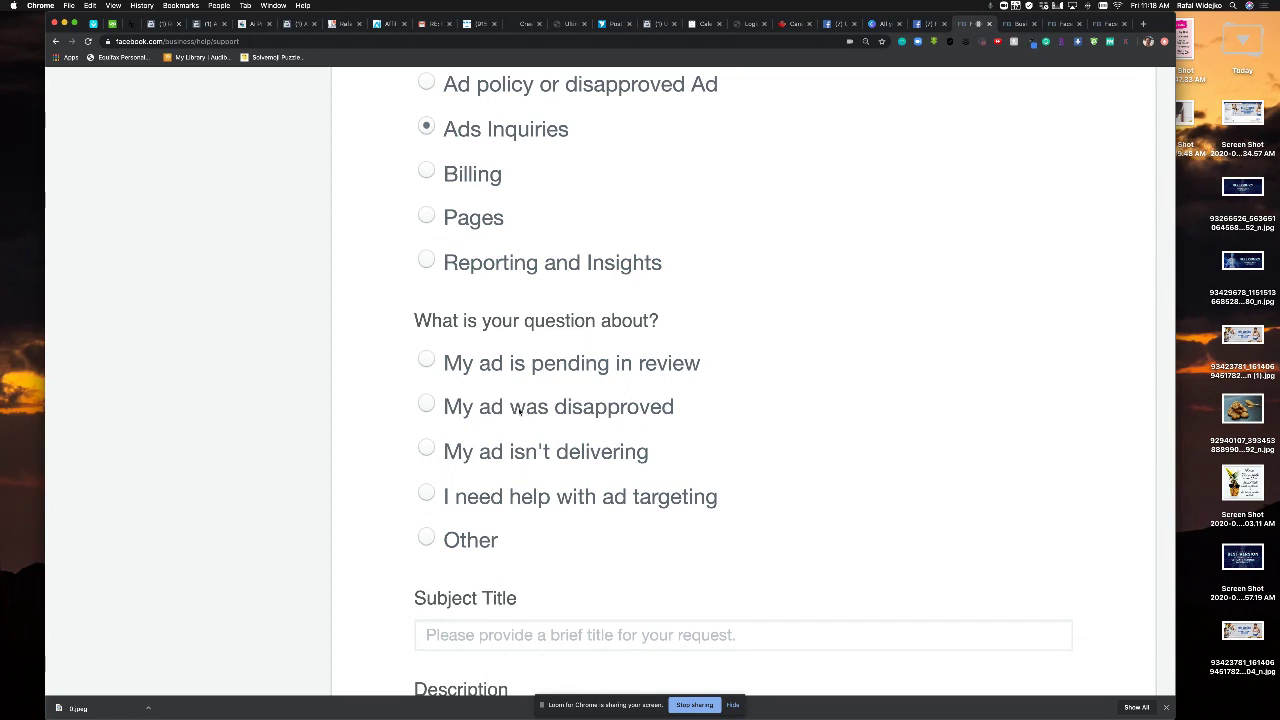
scroll(520, 410, up, 3)
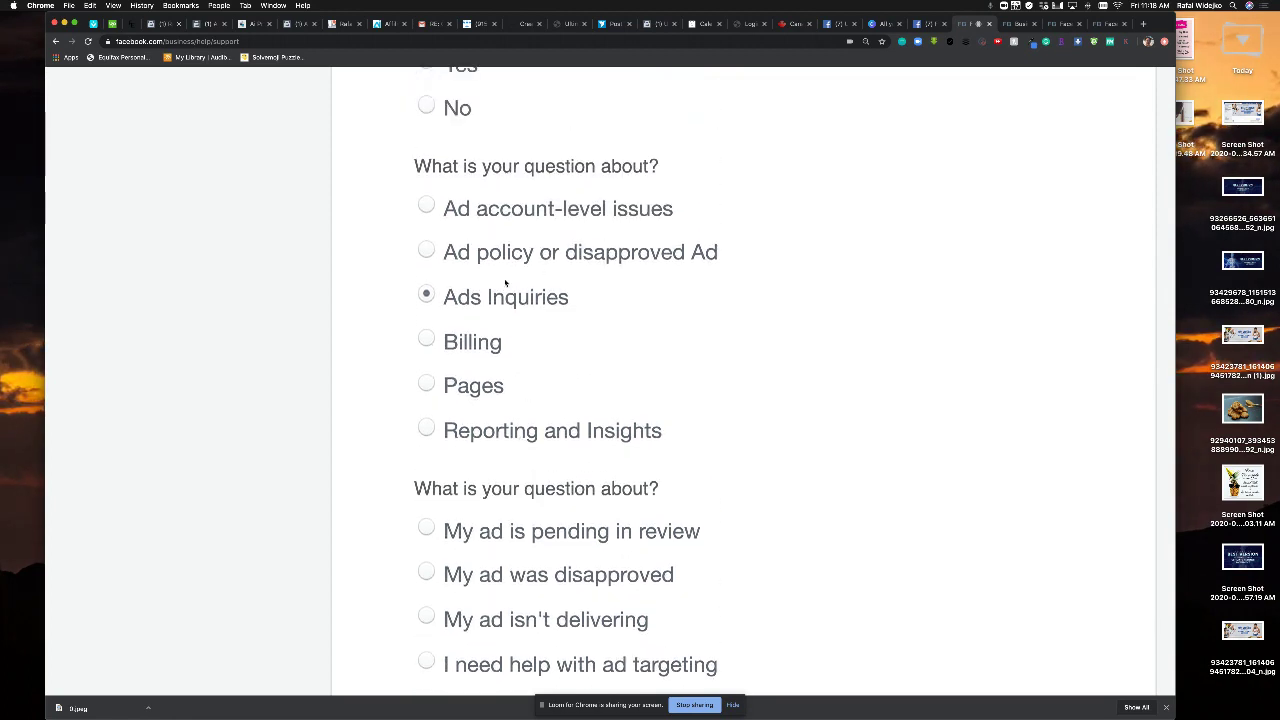
scroll(520, 458, down, 3)
scroll(560, 560, down, 5)
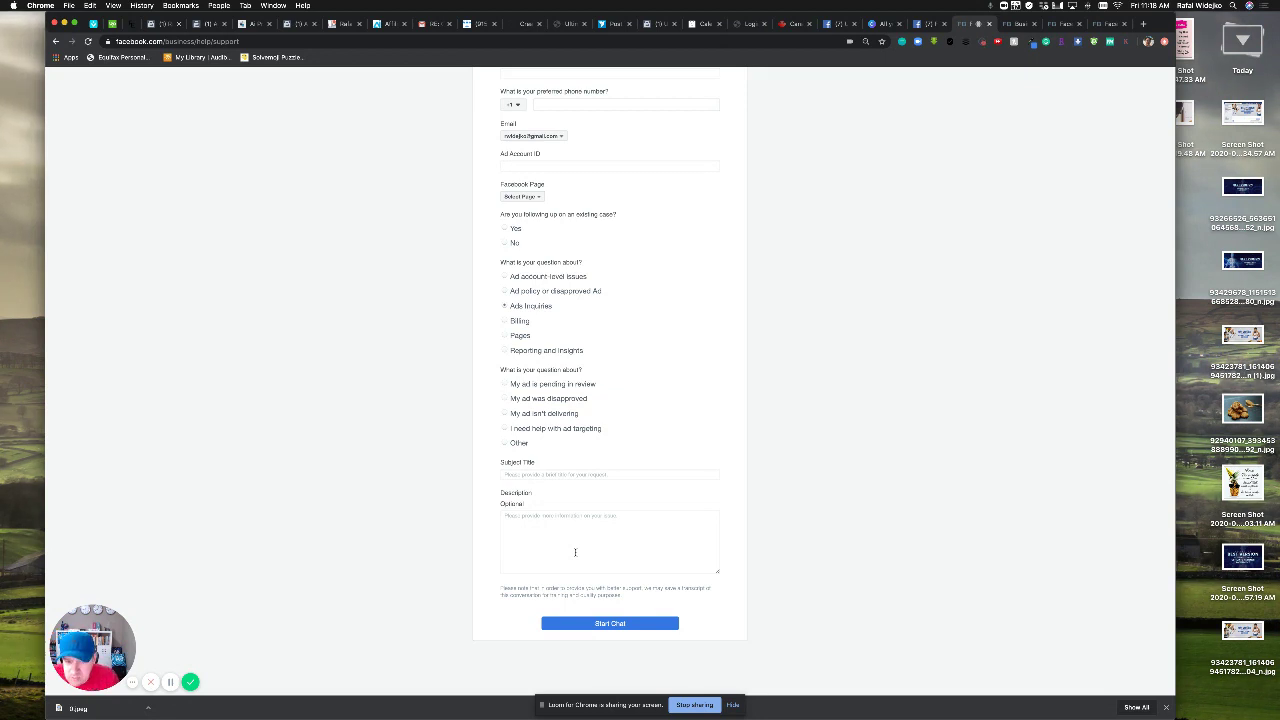
Step: Go over the whole chat form again, comparing the contact and account fields with the subject and description fields
scroll(590, 510, up, 3)
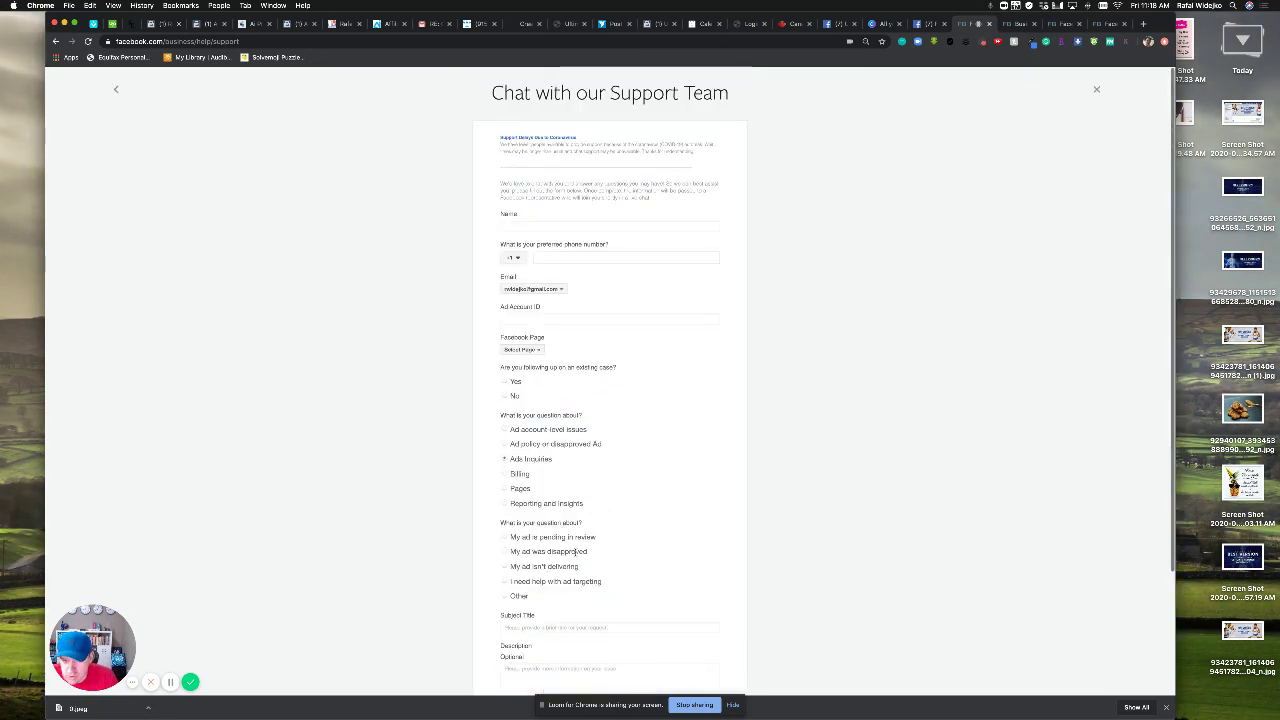
scroll(614, 466, down, 3)
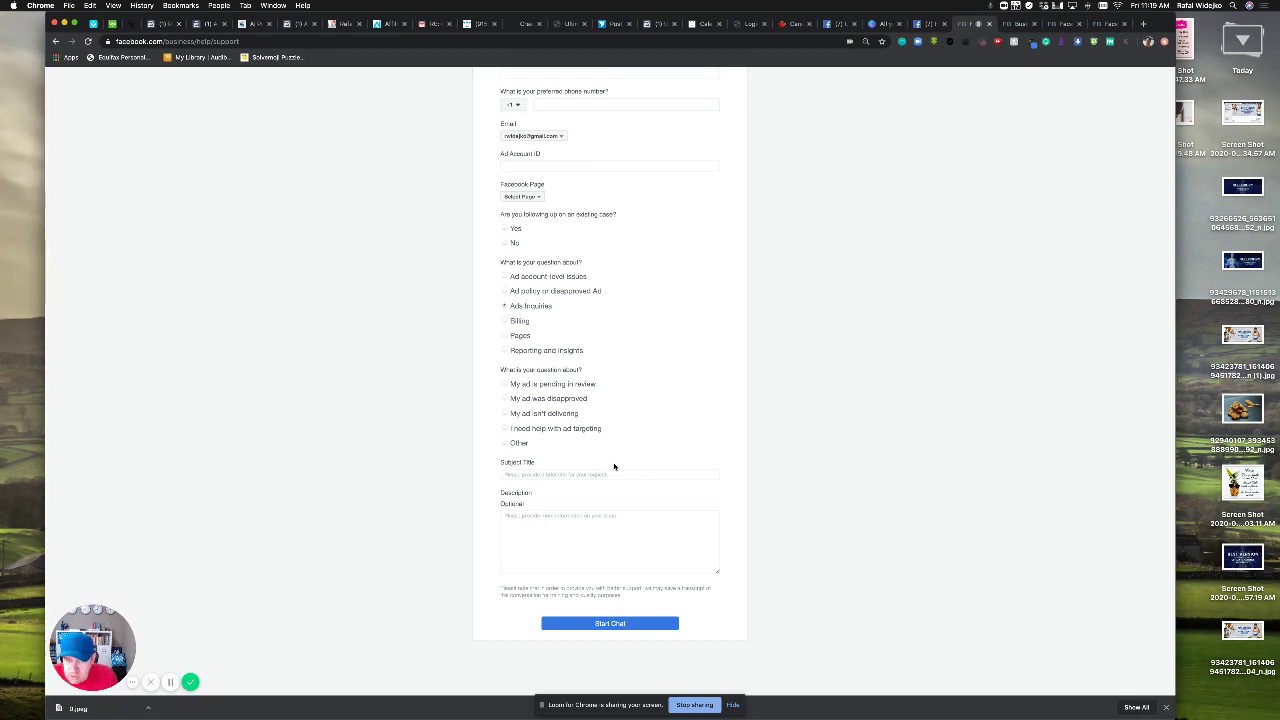
scroll(614, 466, up, 3)
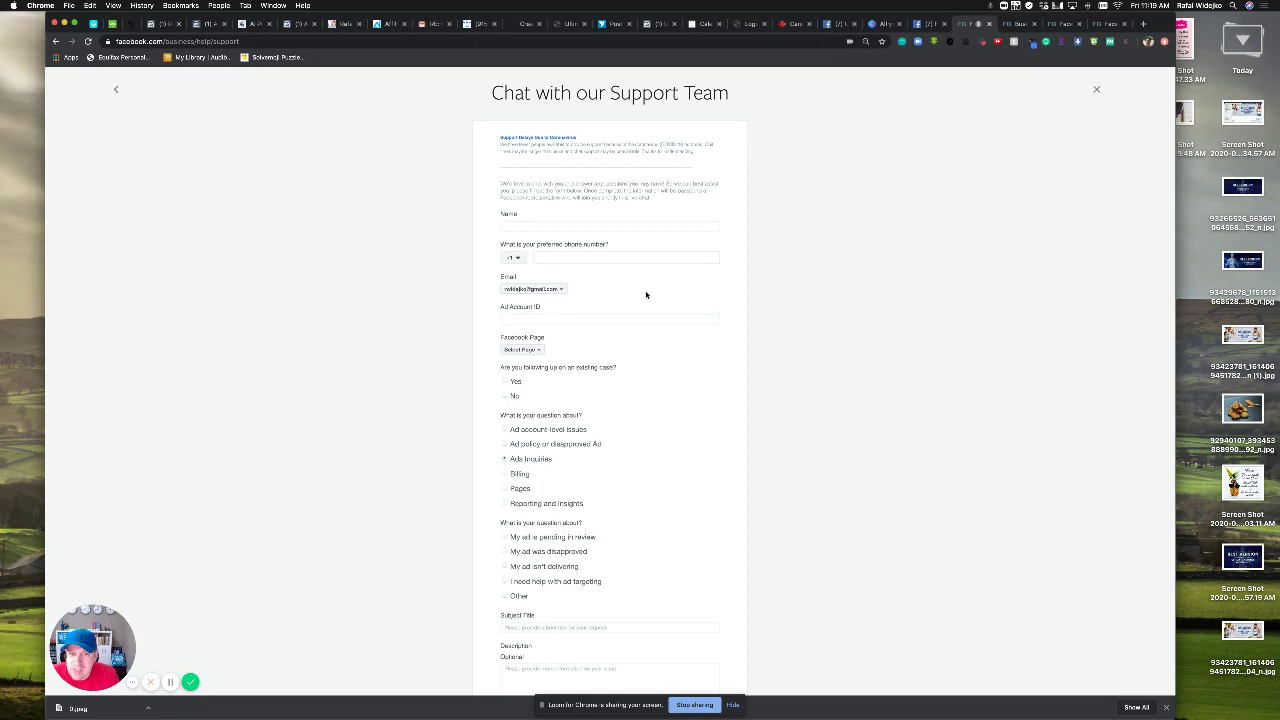
scroll(600, 580, down, 3)
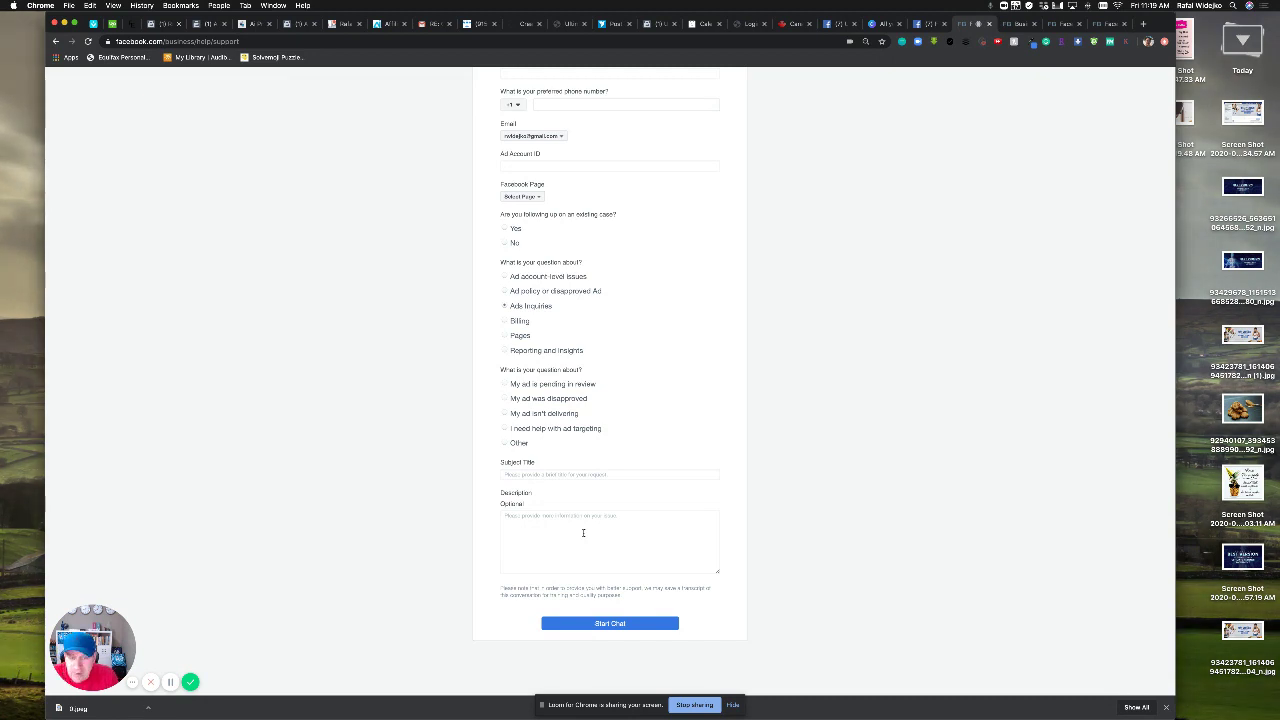
scroll(583, 531, up, 3)
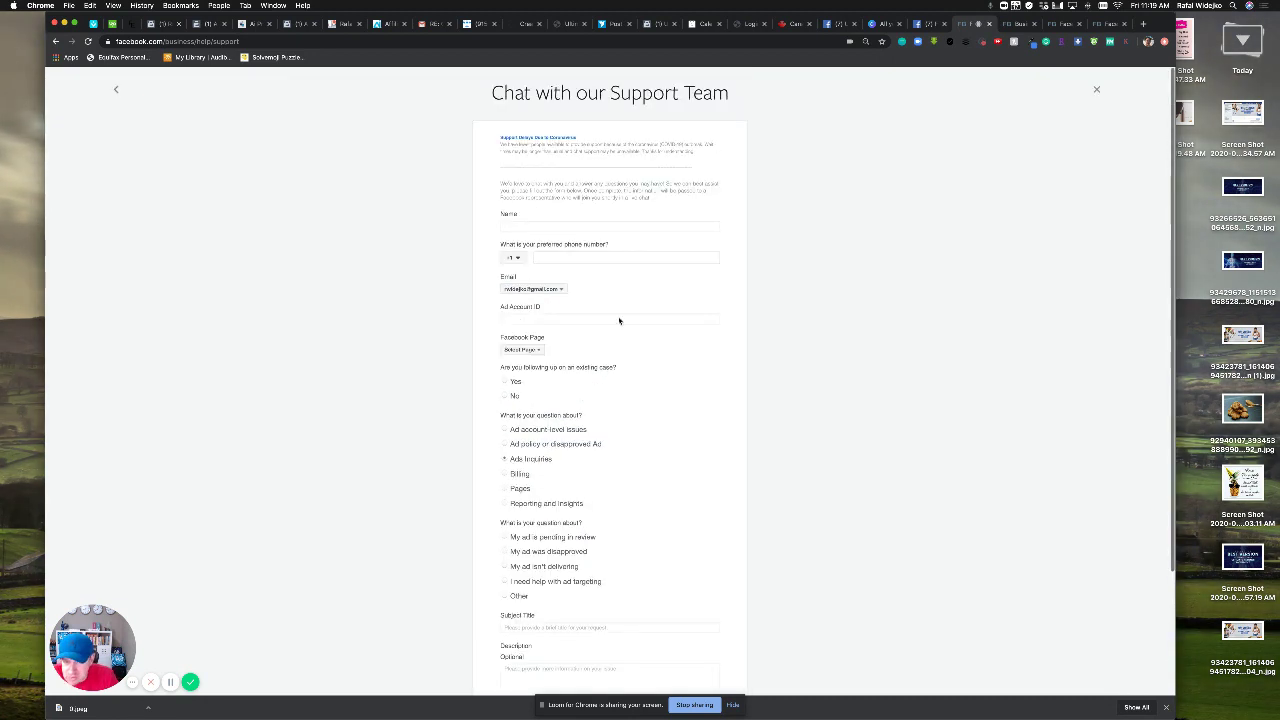
scroll(611, 386, down, 3)
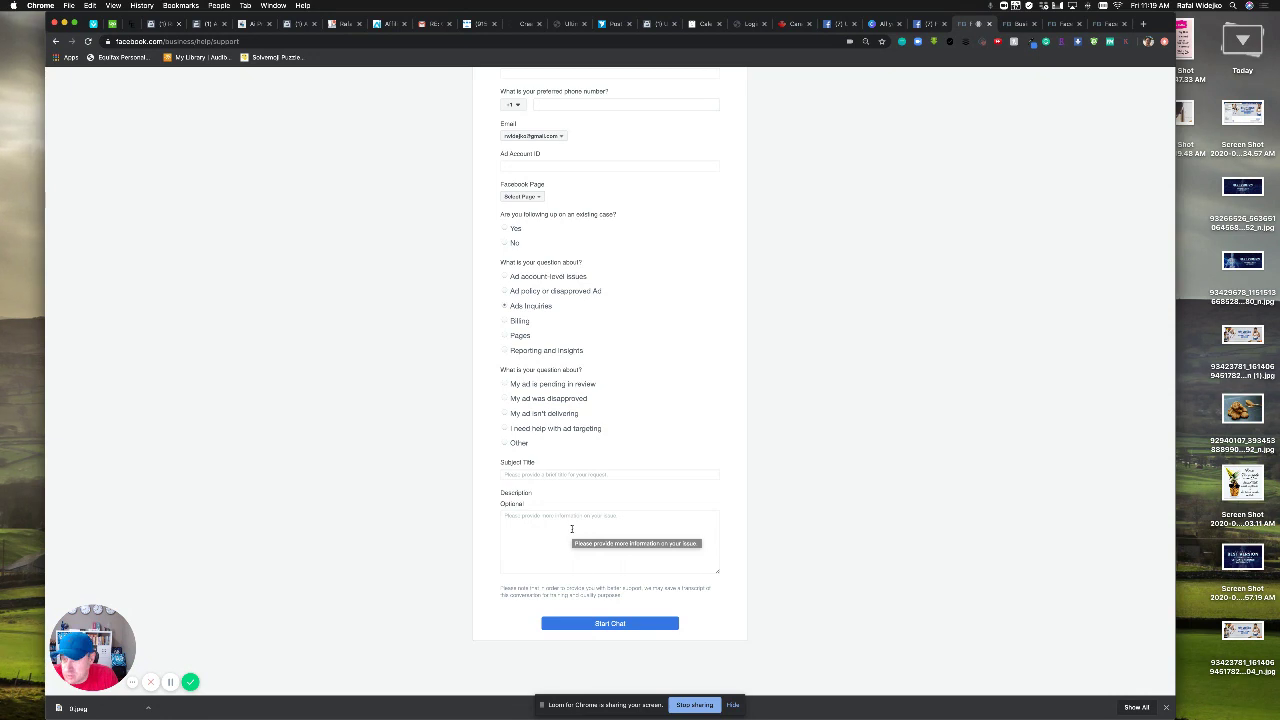
scroll(572, 529, up, 3)
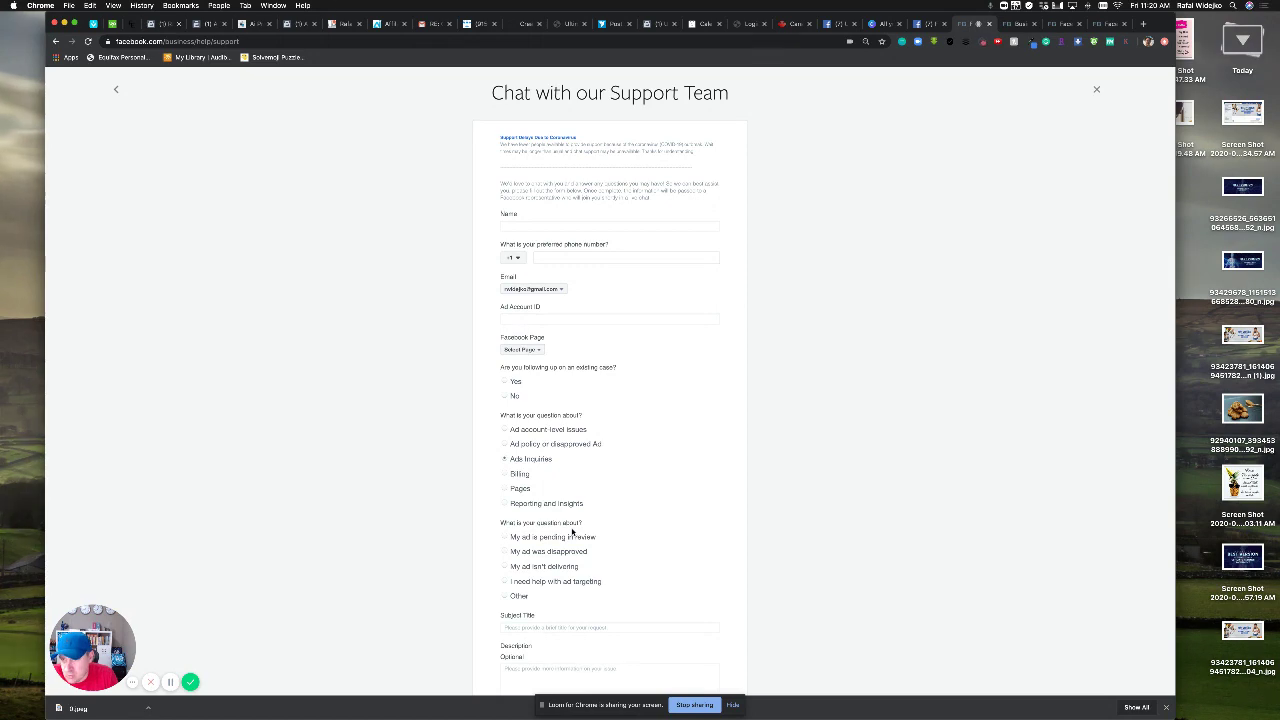
scroll(572, 532, down, 3)
Step: Read the latest messages in the Facebook Business Support page's Messenger chat up close
click(930, 23)
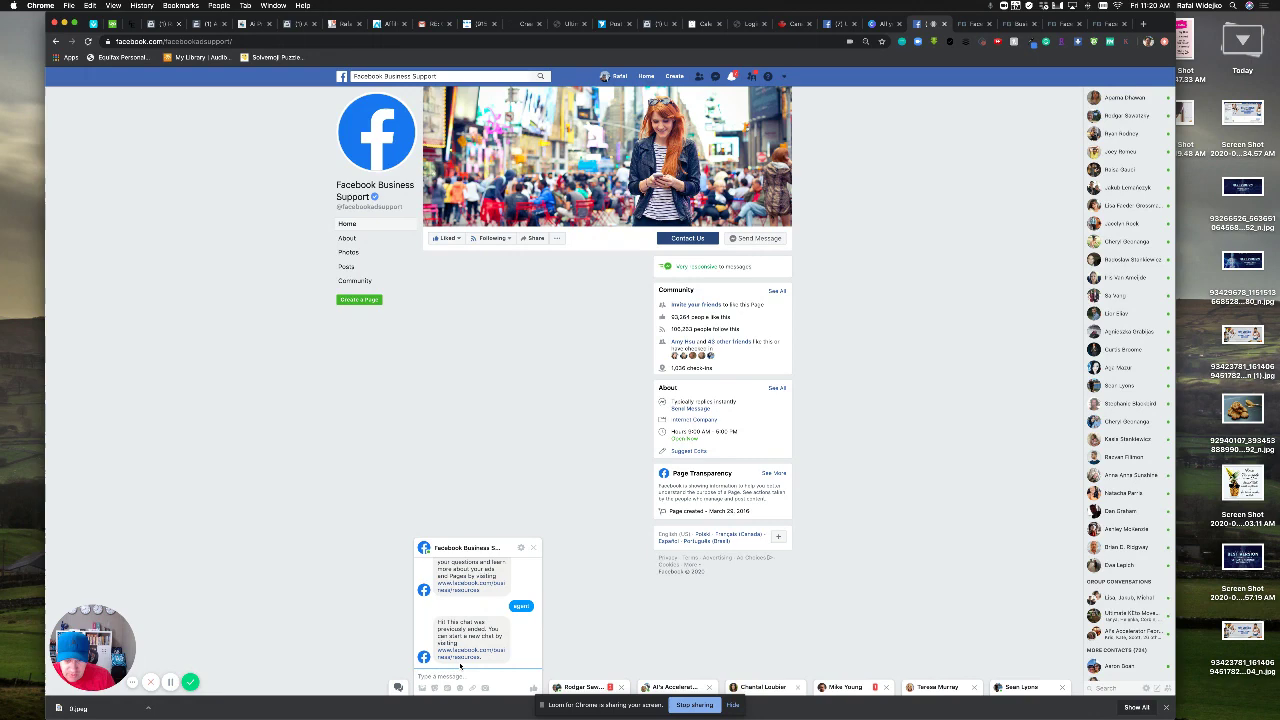
ctrl+scroll(466, 667, up, 5)
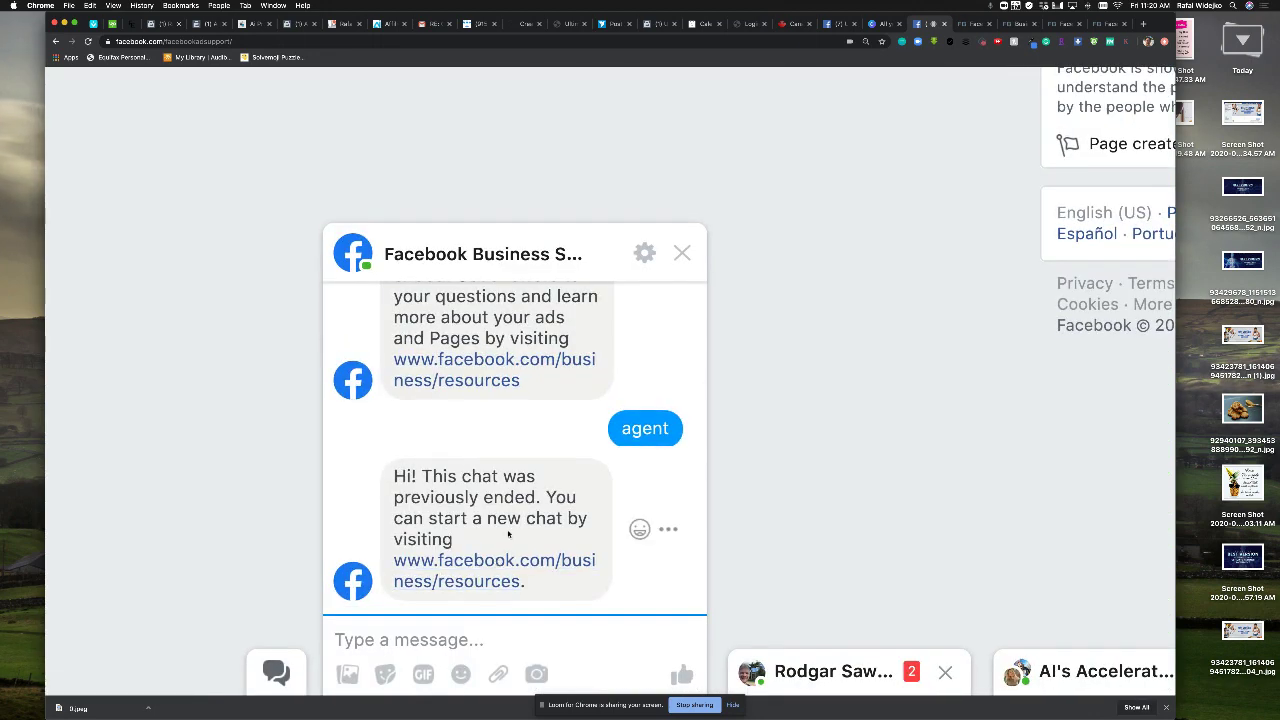
ctrl+scroll(508, 534, down, 5)
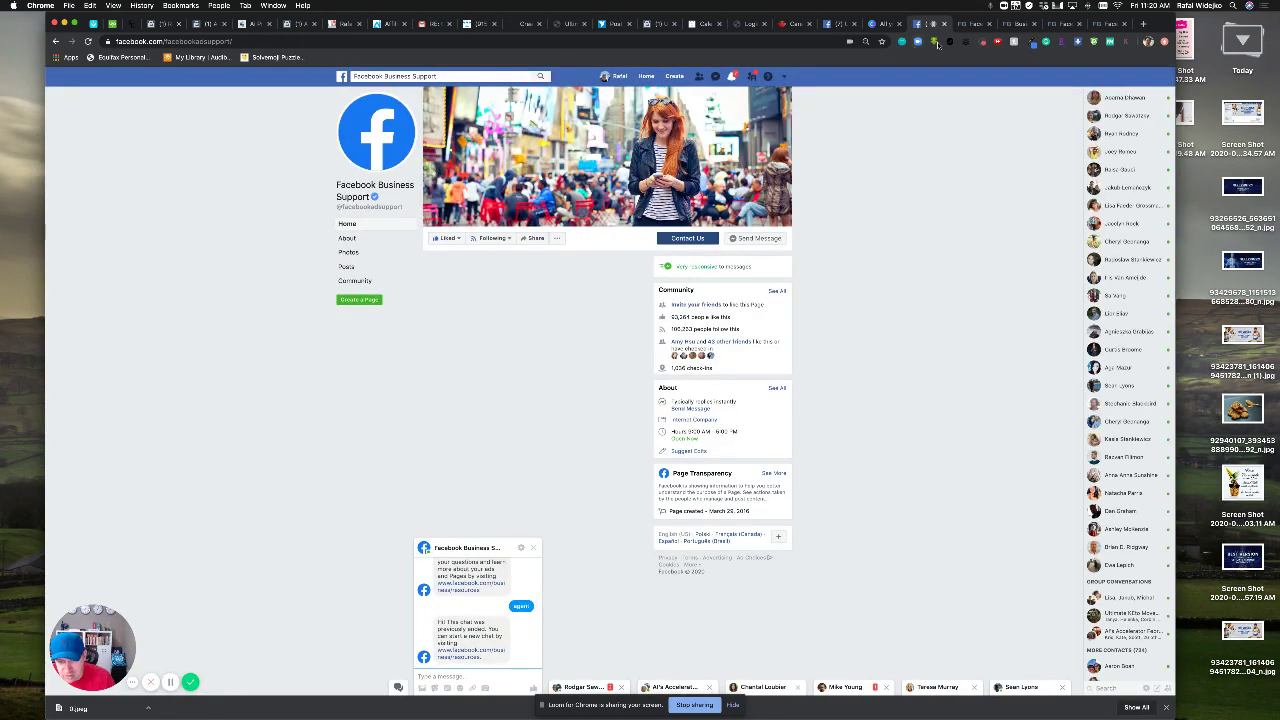
Step: Revisit the open chat form and advertising help pages, and look over the Business Resource Hub down to the Small Business Grants Program
click(970, 24)
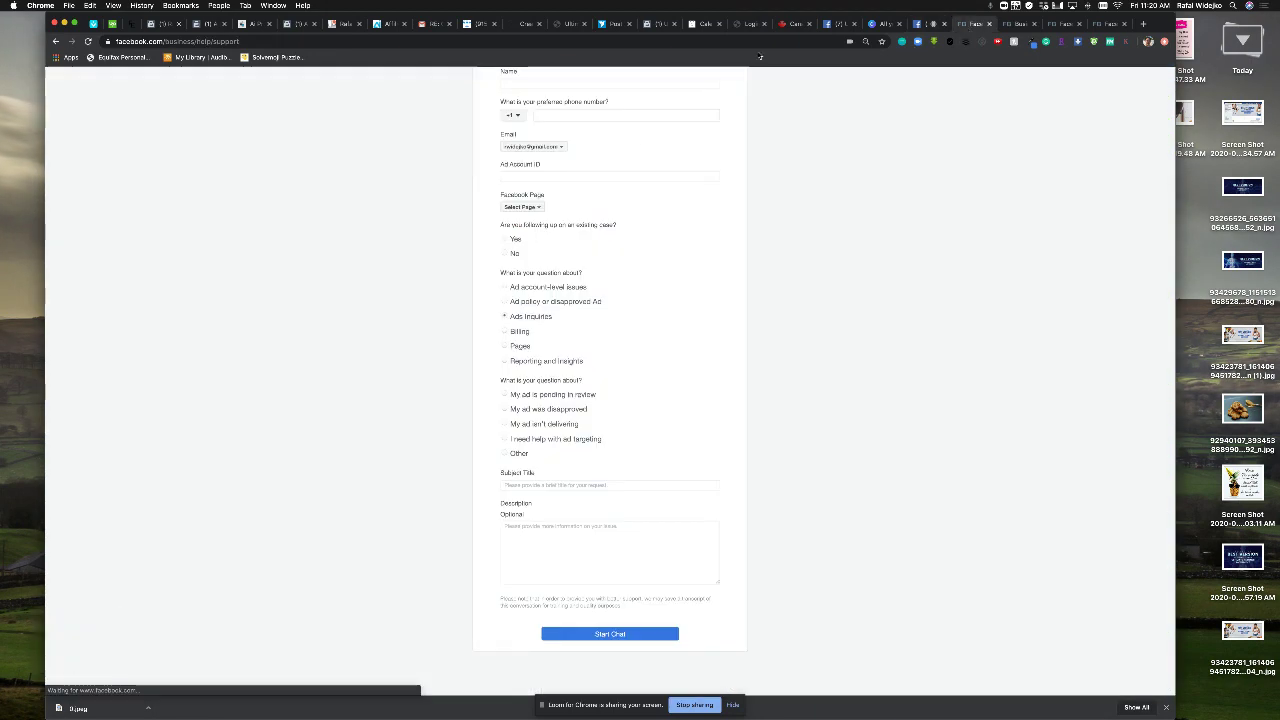
click(1108, 24)
click(1065, 24)
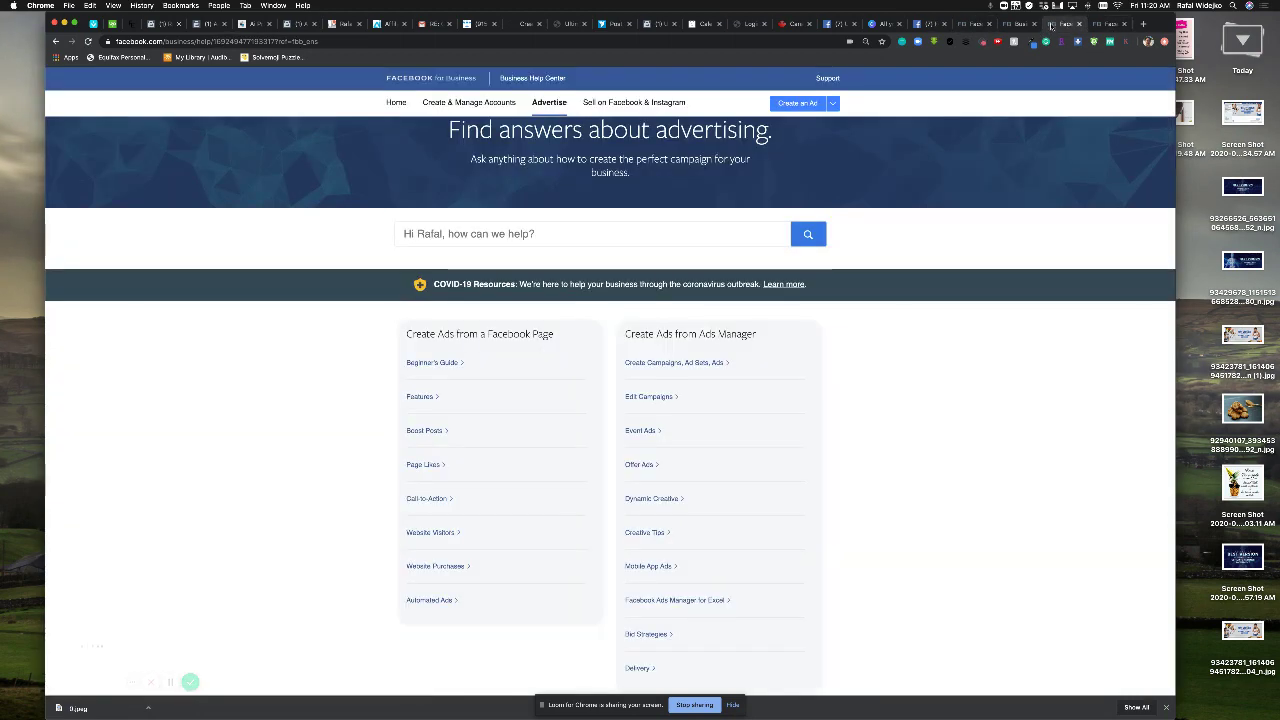
click(1018, 24)
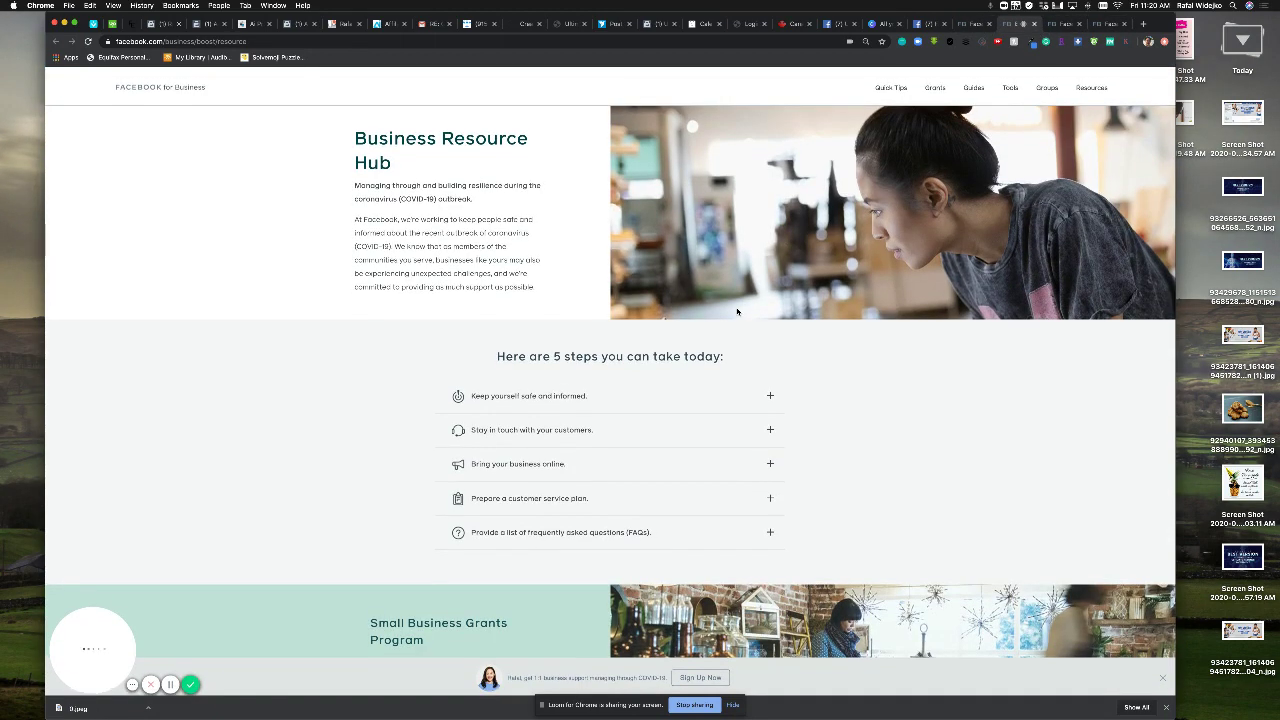
scroll(652, 350, down, 5)
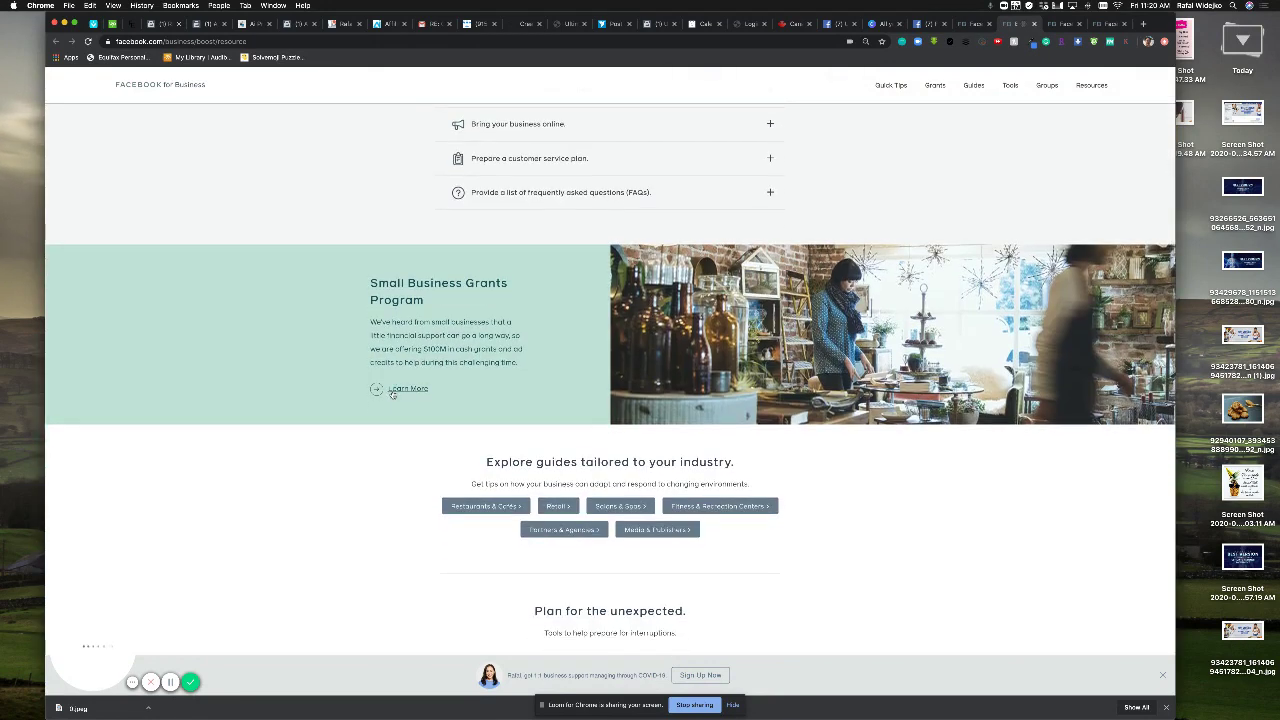
Step: Return to the How can we help page with the billing topics and highlight its web address
click(1113, 24)
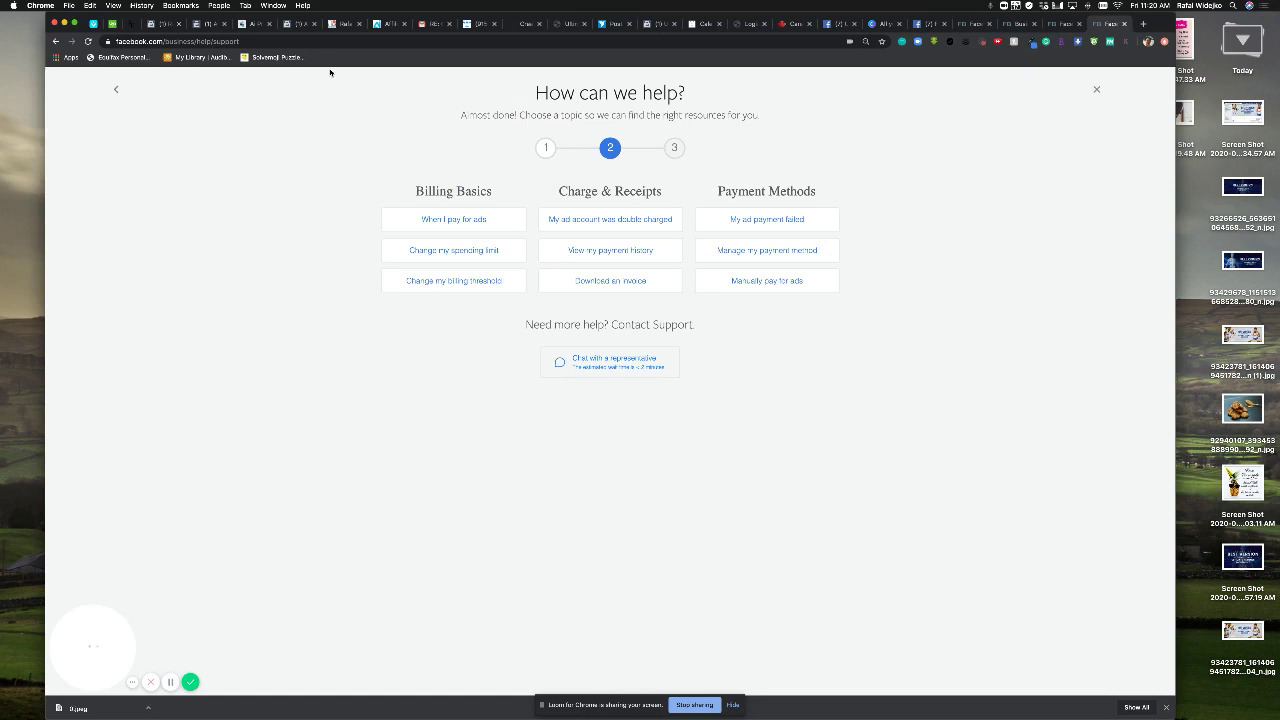
drag(245, 42, 124, 42)
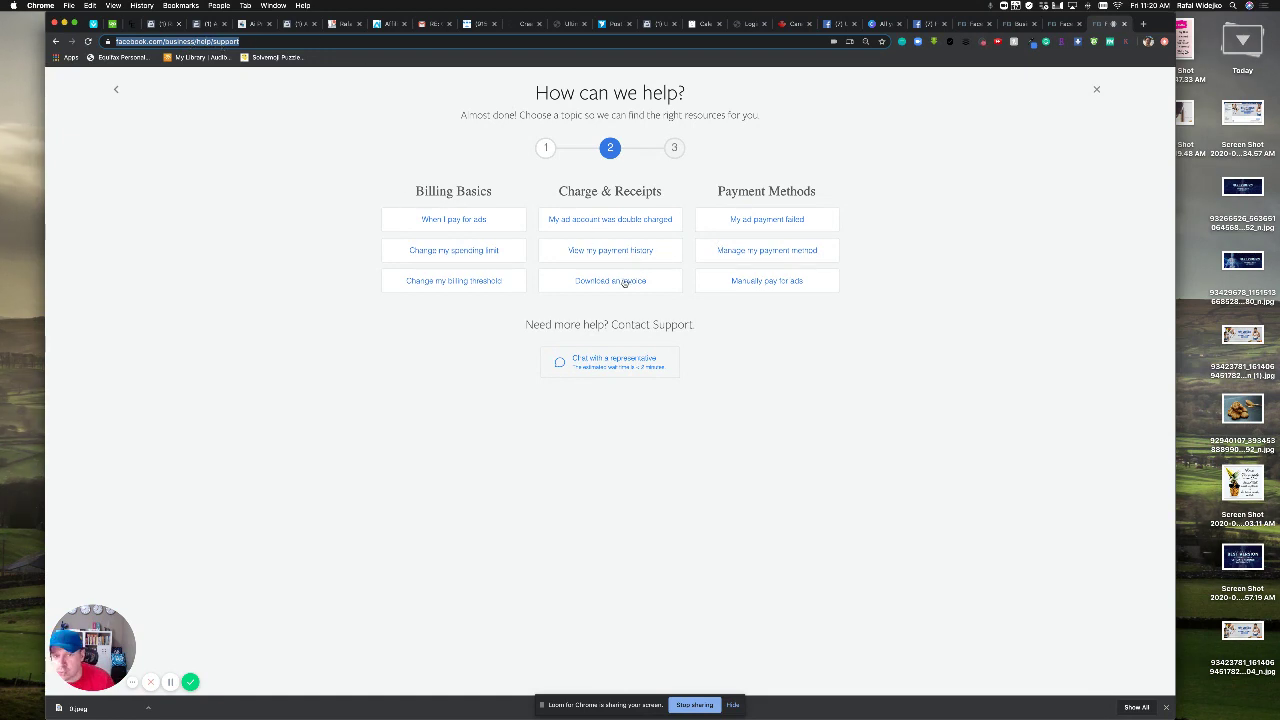
click(370, 41)
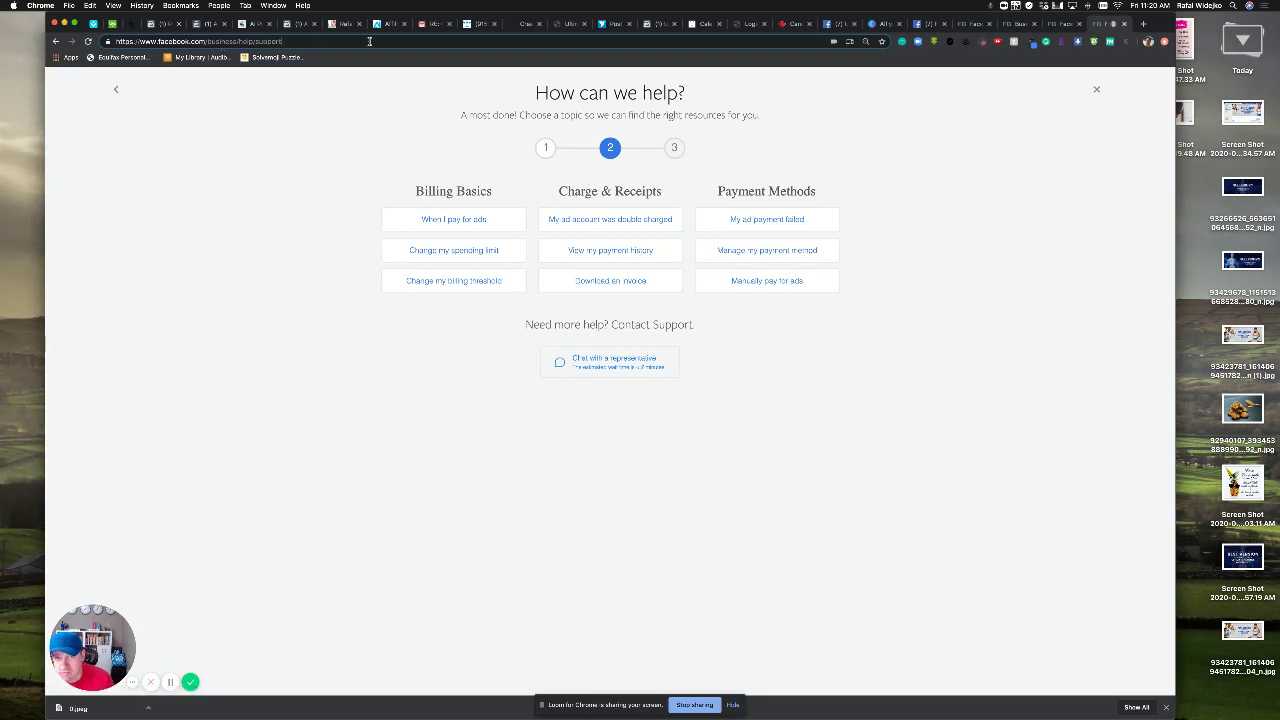
Step: Check the Business Help Center's Support link and the address facebook.com/business/help/support in a separate tab, closing it when done
click(1143, 23)
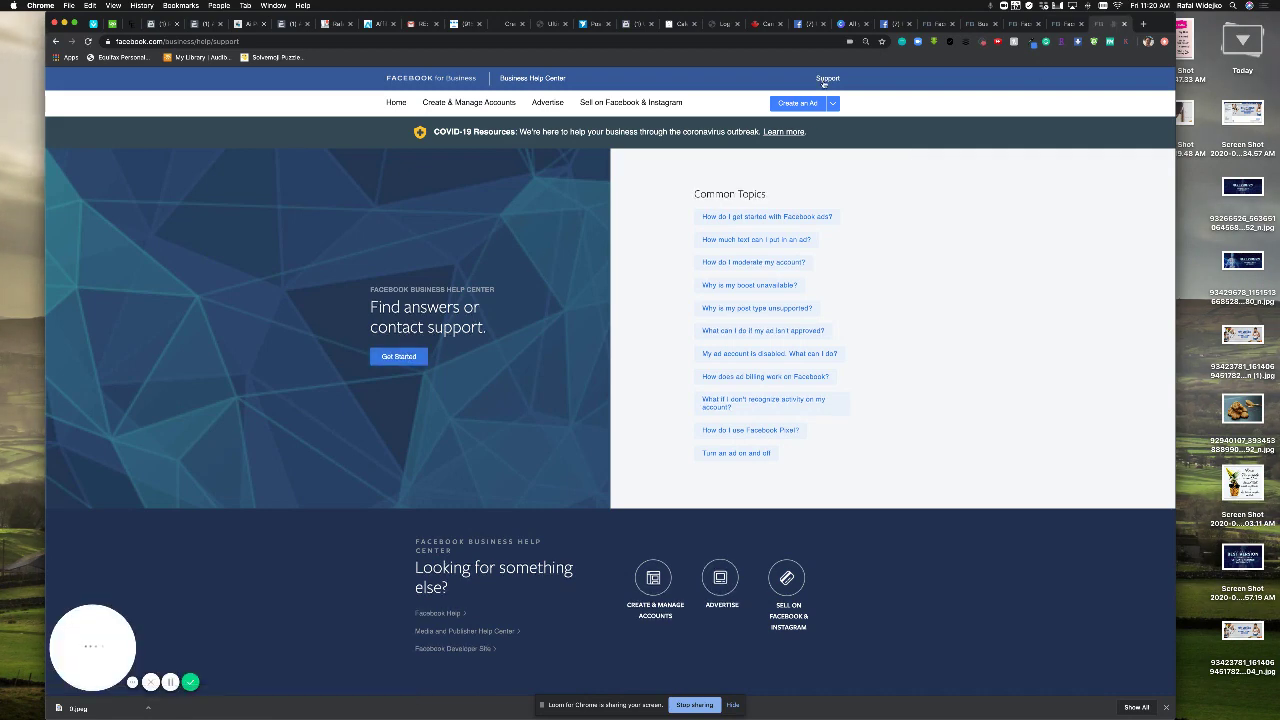
scroll(826, 80, up, 5)
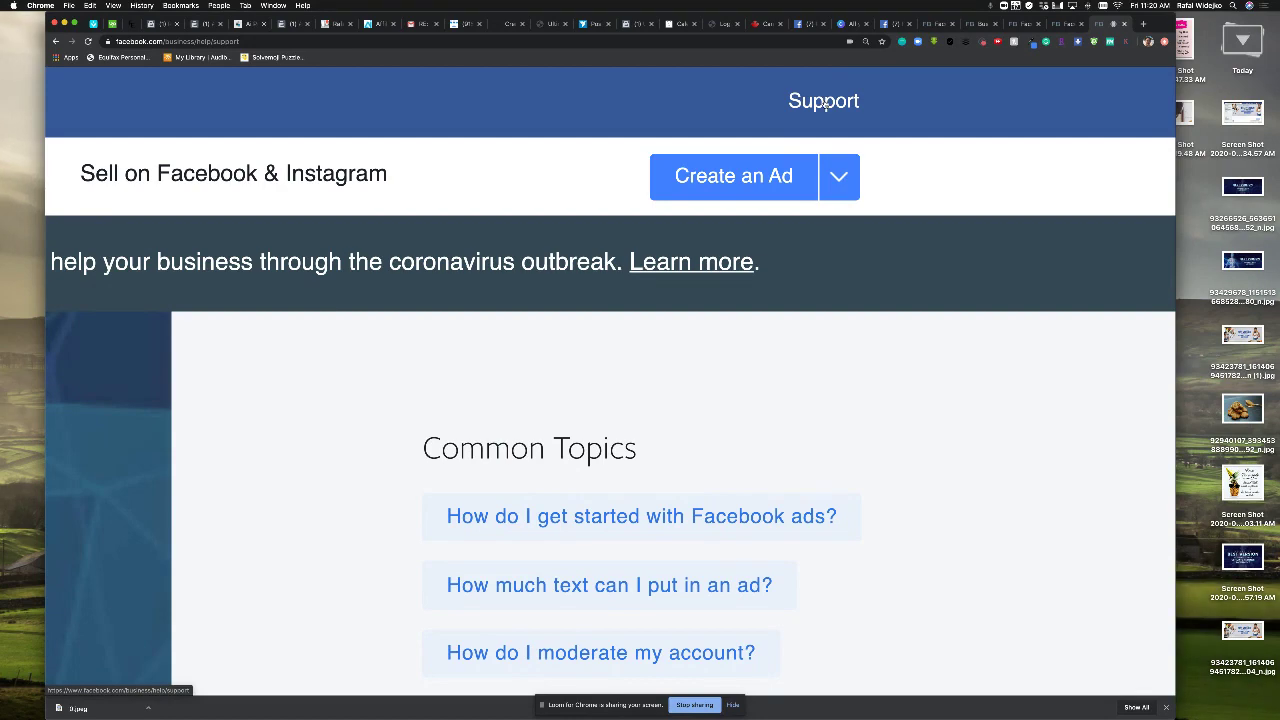
scroll(826, 101, down, 5)
drag(256, 41, 112, 41)
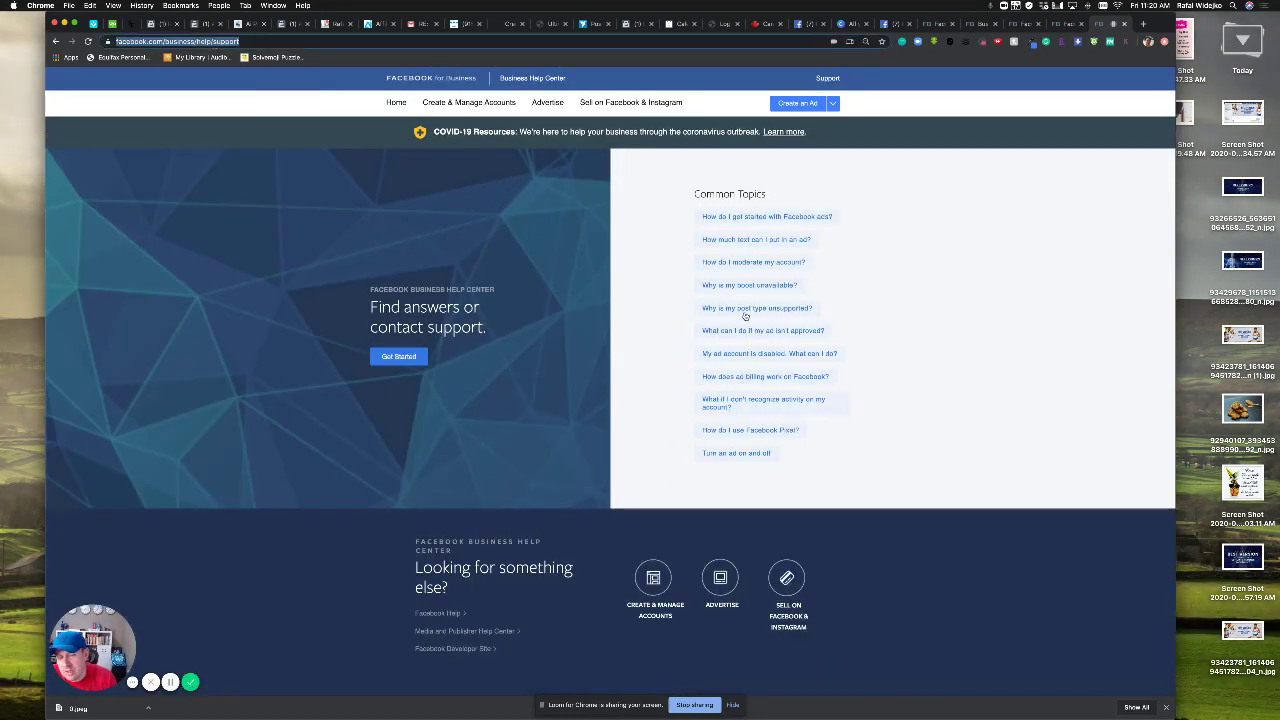
click(1124, 24)
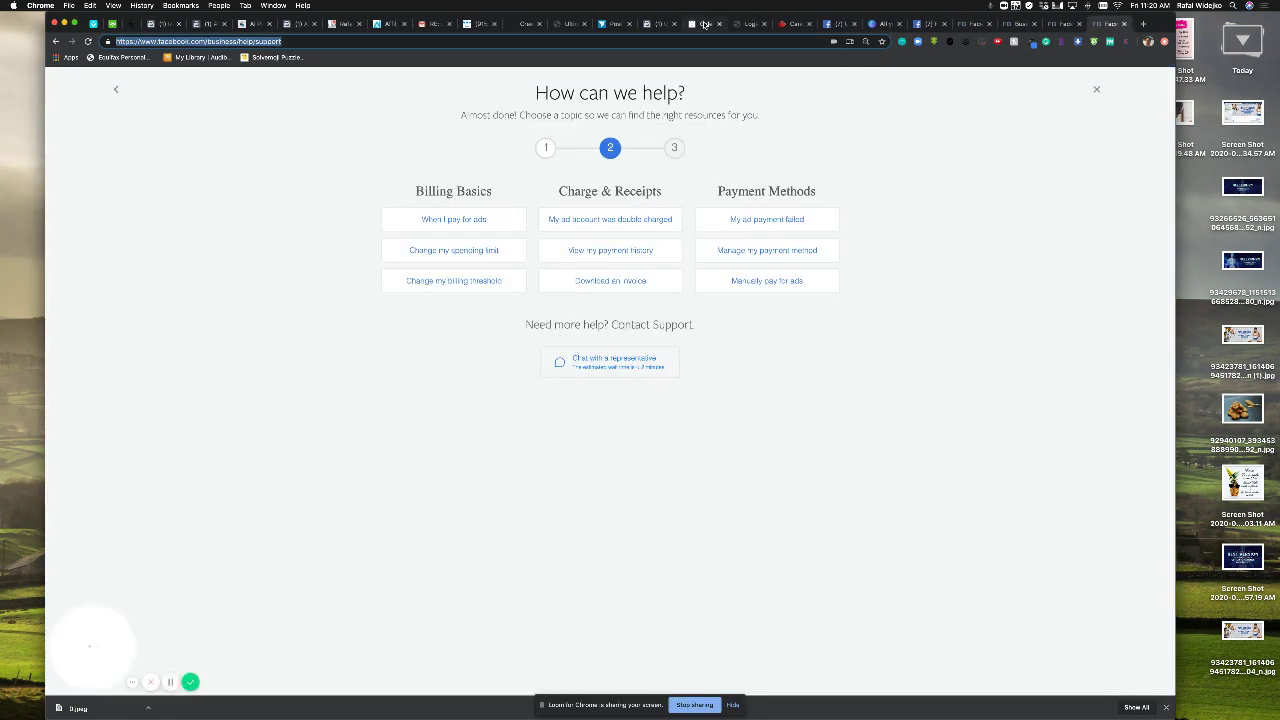